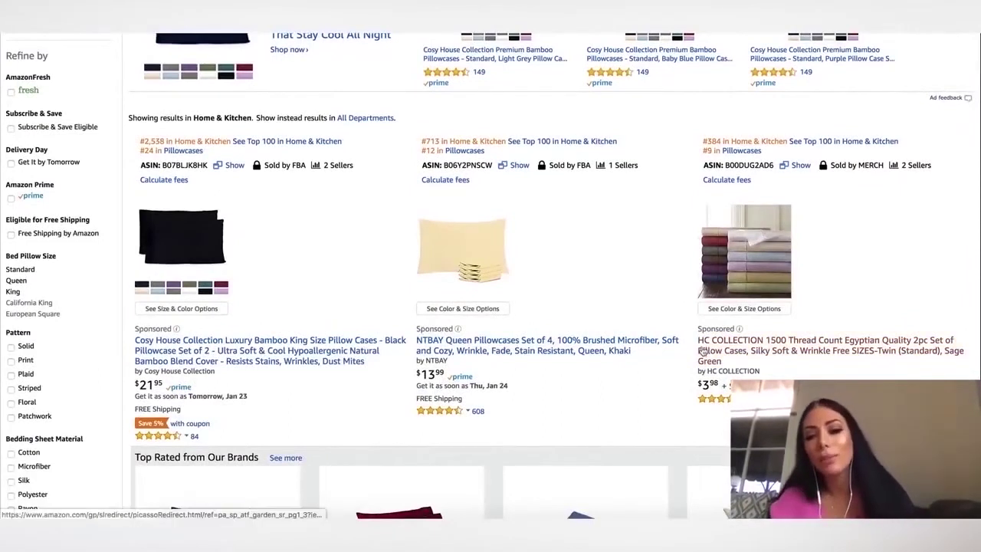
- Open the Cosy House black king-size pillowcase listing and check its Best Sellers Rank in the product information
{"action": "left_click", "coordinate": [305, 354]}
{"action": "scroll", "coordinate": [466, 314], "scroll_direction": "down", "scroll_amount": 3}
{"action": "scroll", "coordinate": [465, 314], "scroll_direction": "down", "scroll_amount": 15}
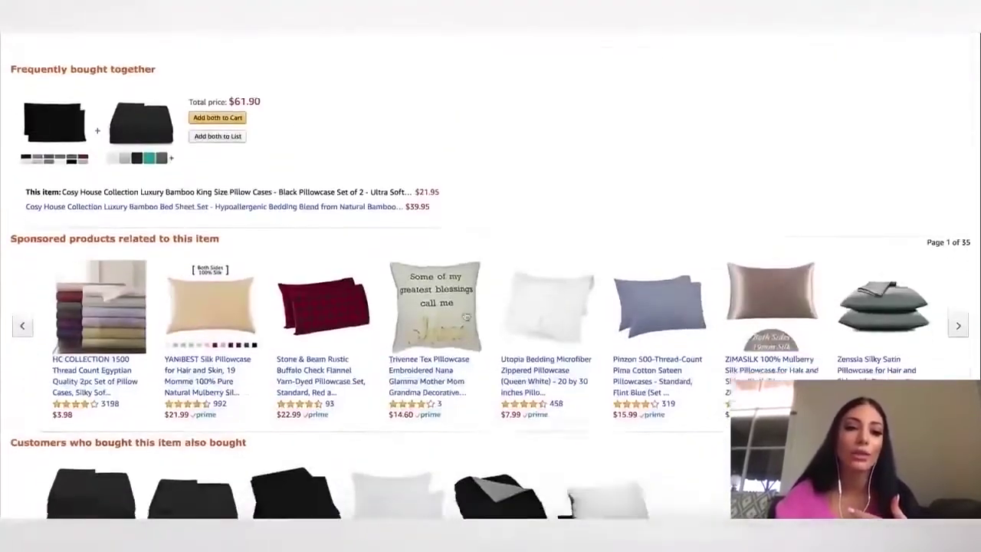
{"action": "scroll", "coordinate": [465, 315], "scroll_direction": "down", "scroll_amount": 3}
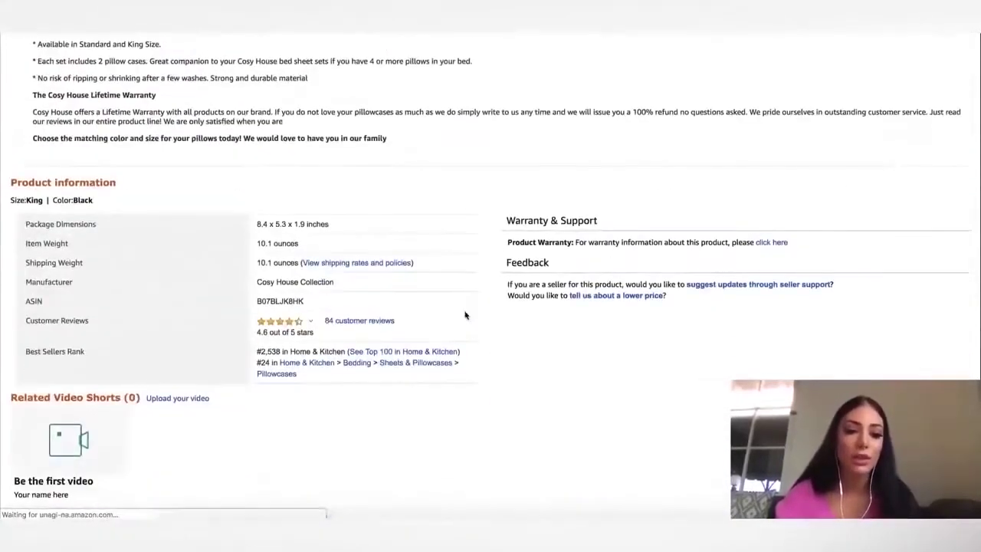
{"action": "scroll", "coordinate": [284, 310], "scroll_direction": "down", "scroll_amount": 1}
{"action": "left_click_drag", "start_coordinate": [257, 302], "coordinate": [346, 302]}
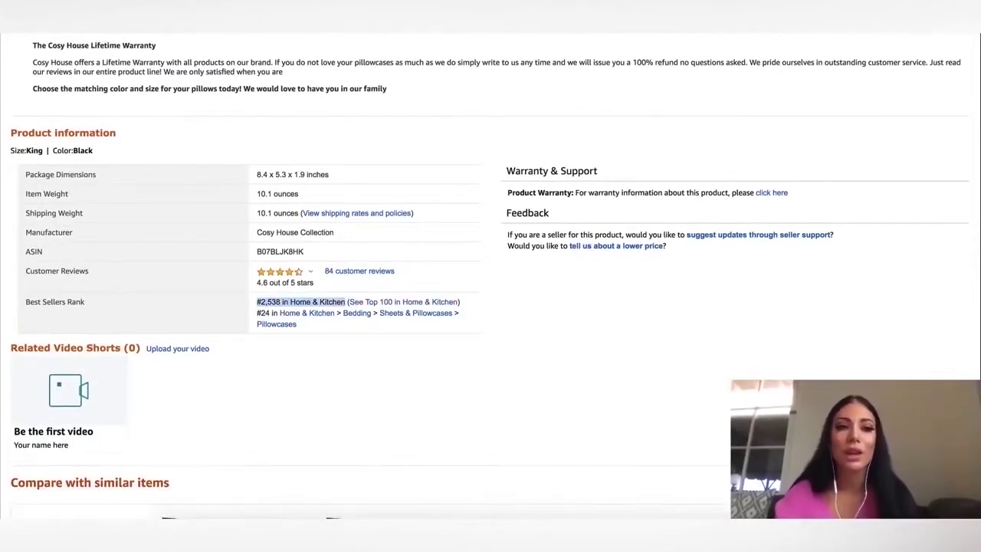
- Return to the pillow case search results and check the seller ranks shown with the first listings
{"action": "key", "text": "alt+Left"}
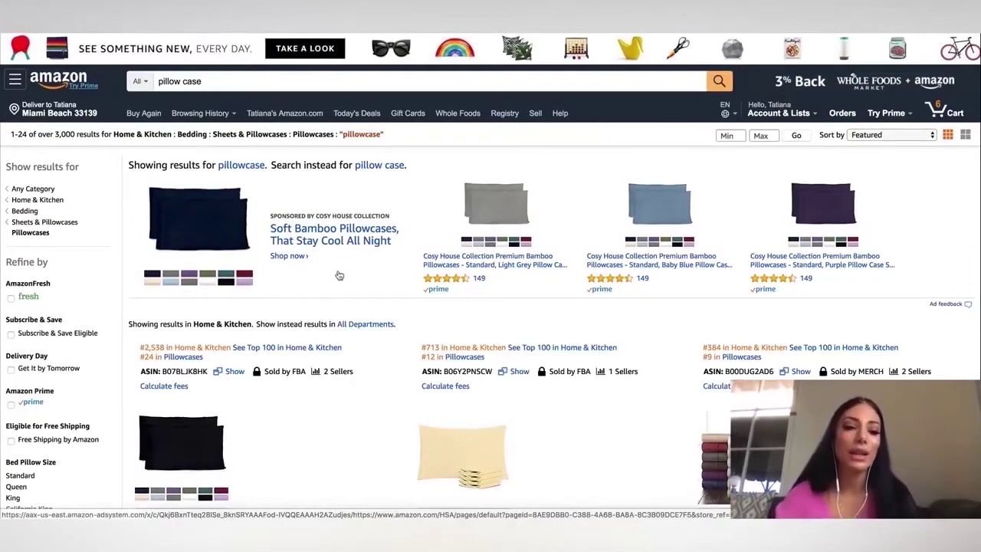
{"action": "scroll", "coordinate": [339, 276], "scroll_direction": "down", "scroll_amount": 1}
{"action": "scroll", "coordinate": [339, 275], "scroll_direction": "down", "scroll_amount": 2}
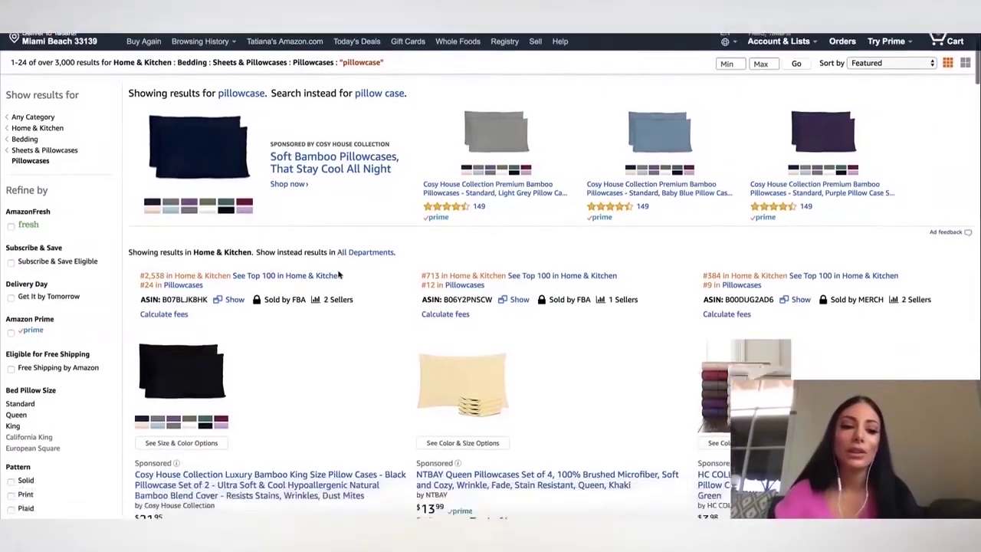
{"action": "scroll", "coordinate": [339, 274], "scroll_direction": "up", "scroll_amount": 3}
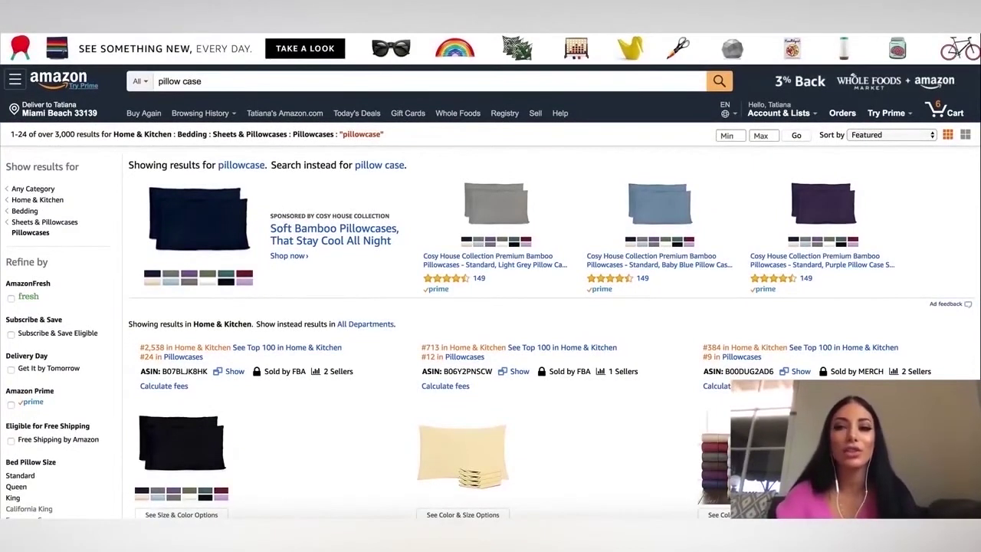
- Run the Xray product research on the pillow case results, extended with more results, and check the success score
{"action": "left_click", "coordinate": [905, 15]}
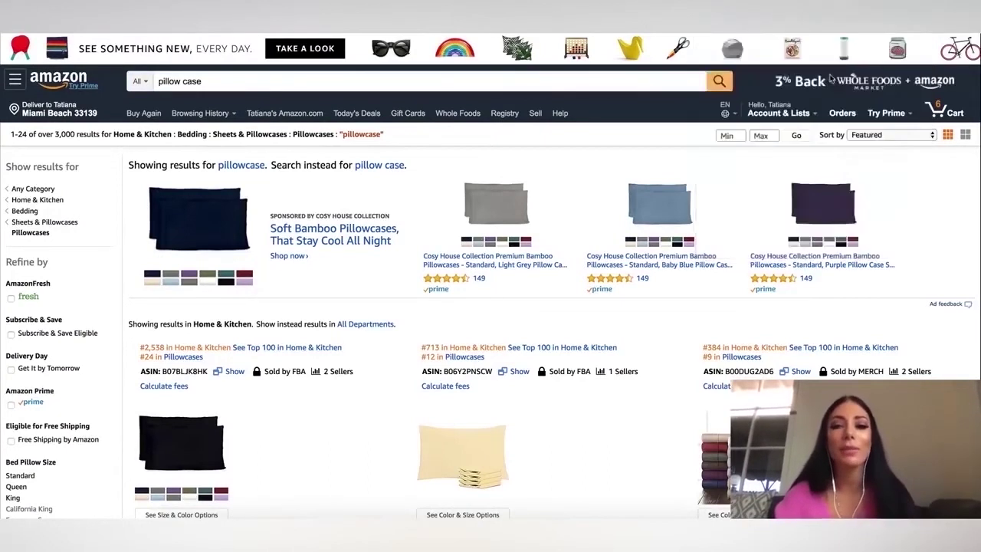
{"action": "left_click", "coordinate": [831, 79]}
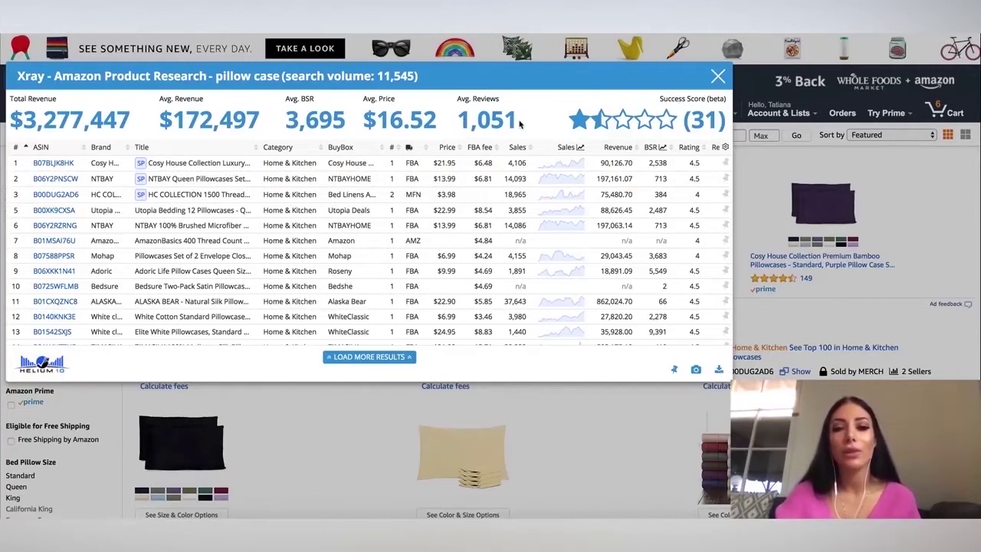
{"action": "mouse_move", "coordinate": [696, 98]}
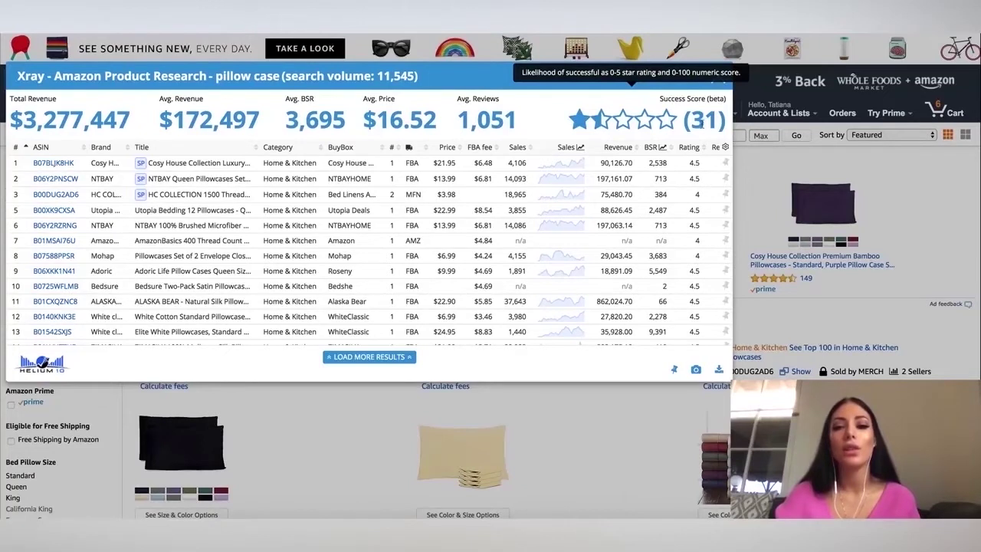
{"action": "mouse_move", "coordinate": [596, 121]}
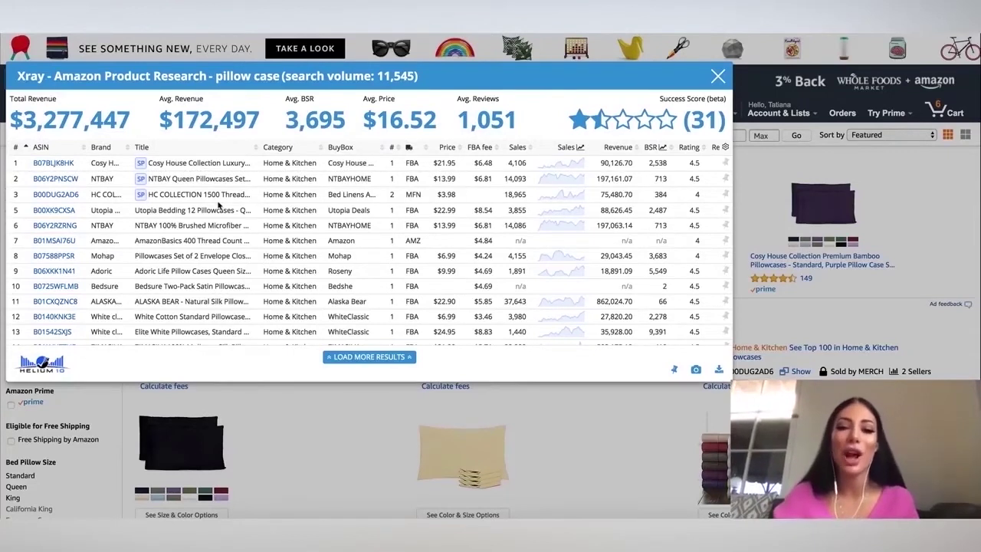
{"action": "scroll", "coordinate": [218, 205], "scroll_direction": "down", "scroll_amount": 2}
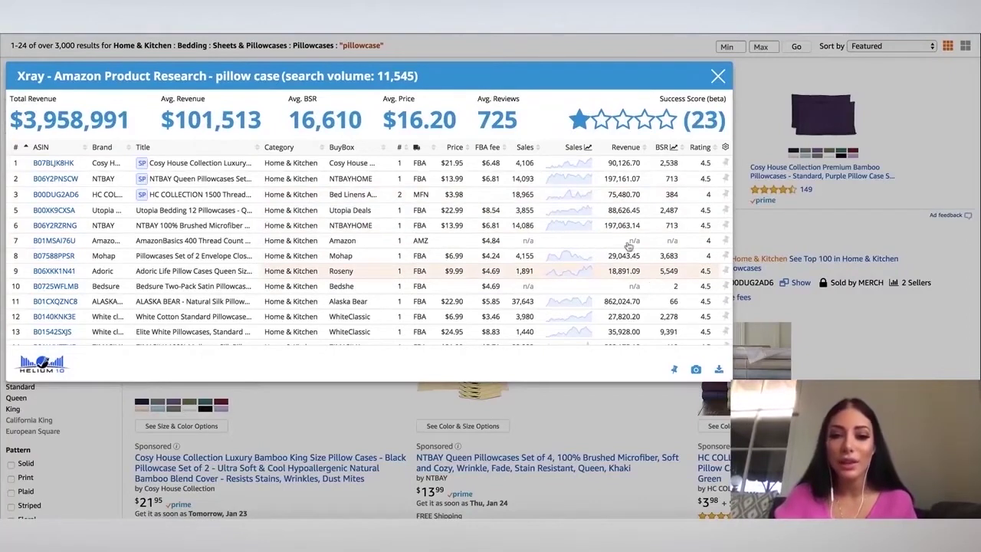
- Examine the revenue, rank and review count of each pillowcase product in the Xray results
{"action": "scroll", "coordinate": [636, 220], "scroll_direction": "right", "scroll_amount": 3}
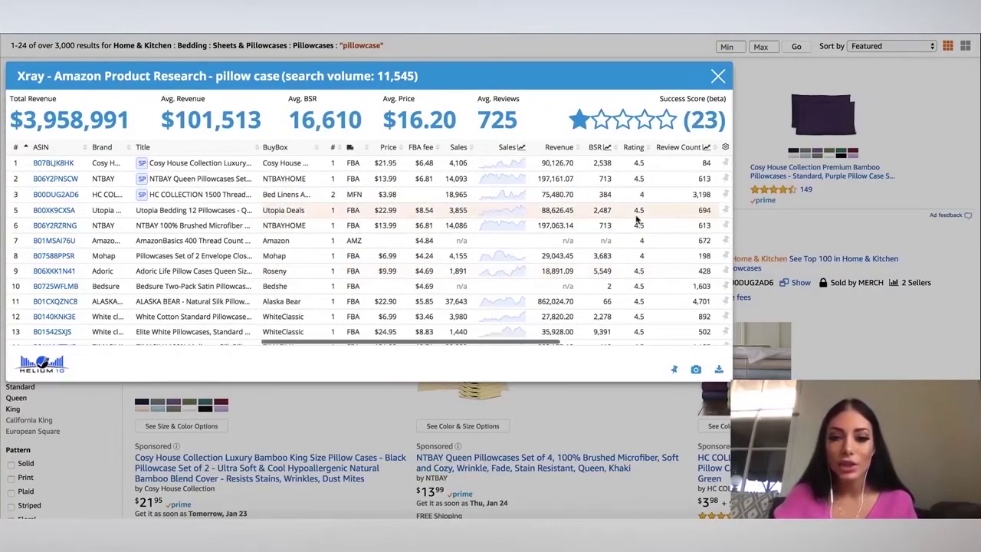
{"action": "scroll", "coordinate": [636, 221], "scroll_direction": "right", "scroll_amount": 1}
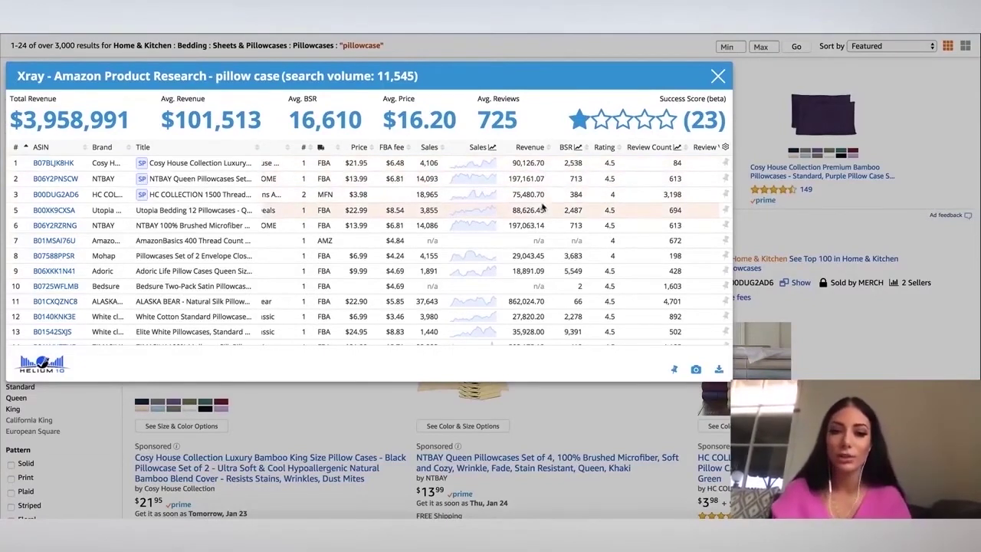
{"action": "scroll", "coordinate": [542, 205], "scroll_direction": "down", "scroll_amount": 1}
{"action": "scroll", "coordinate": [541, 205], "scroll_direction": "down", "scroll_amount": 2}
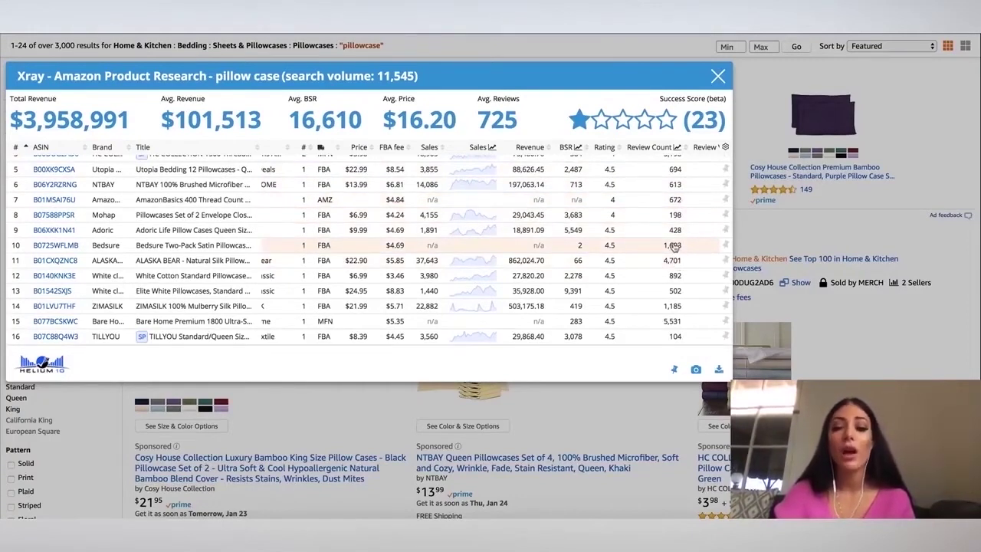
{"action": "scroll", "coordinate": [673, 245], "scroll_direction": "down", "scroll_amount": 2}
{"action": "scroll", "coordinate": [673, 246], "scroll_direction": "down", "scroll_amount": 1}
{"action": "scroll", "coordinate": [674, 247], "scroll_direction": "down", "scroll_amount": 1}
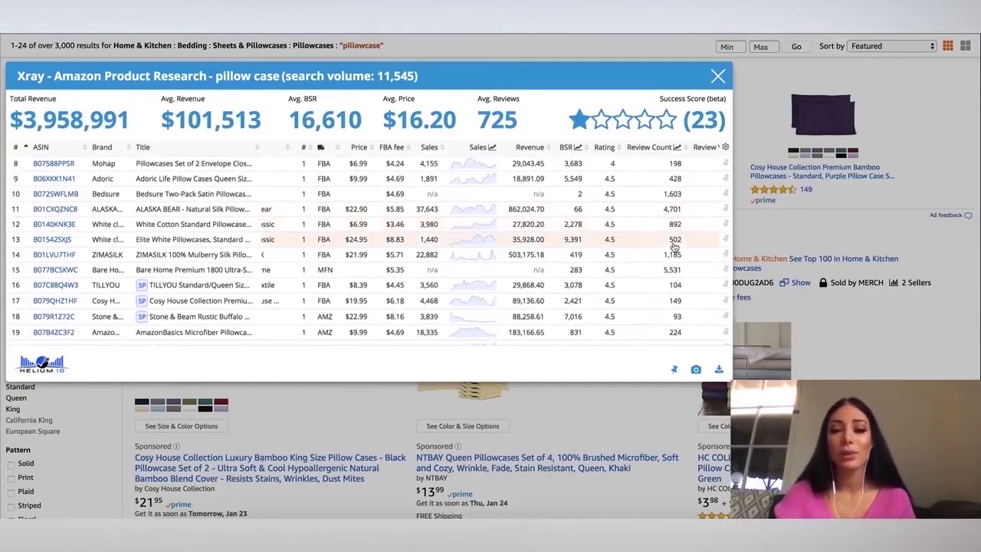
{"action": "scroll", "coordinate": [674, 247], "scroll_direction": "down", "scroll_amount": 1}
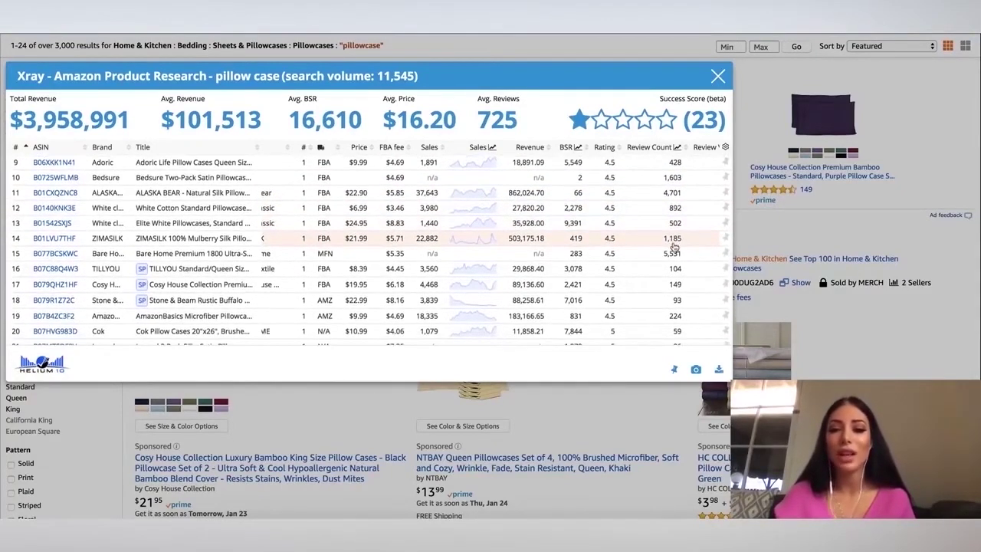
{"action": "scroll", "coordinate": [674, 247], "scroll_direction": "down", "scroll_amount": 1}
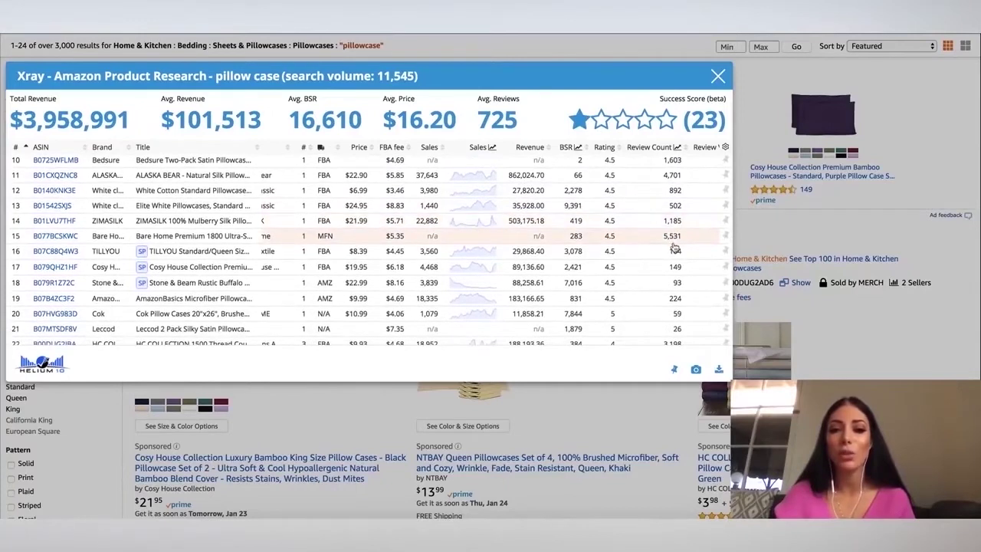
{"action": "scroll", "coordinate": [675, 247], "scroll_direction": "down", "scroll_amount": 1}
{"action": "scroll", "coordinate": [674, 247], "scroll_direction": "down", "scroll_amount": 1}
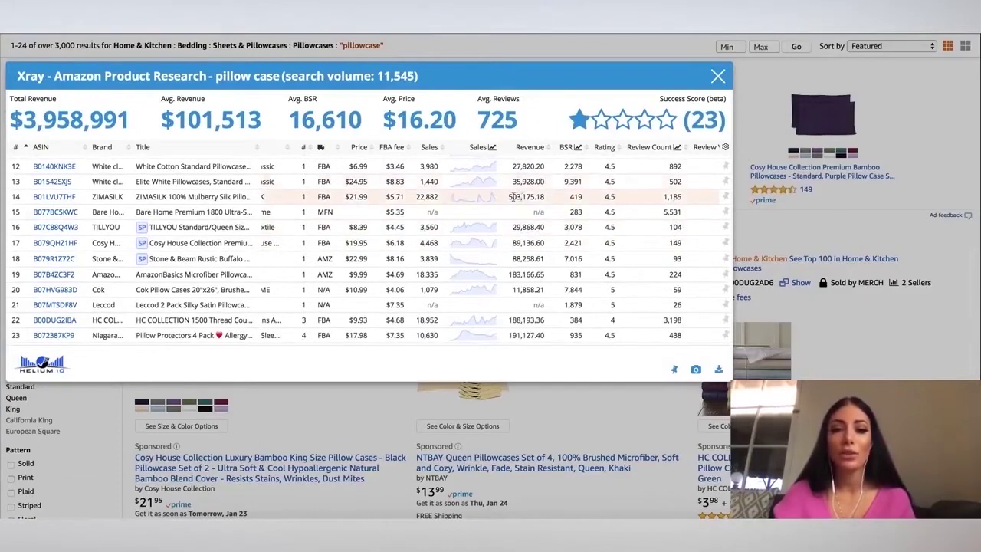
- Check the revenue and listing preview of the ZIMASILK mulberry silk pillowcase, and look over the products after it
{"action": "left_click_drag", "start_coordinate": [509, 196], "coordinate": [554, 198]}
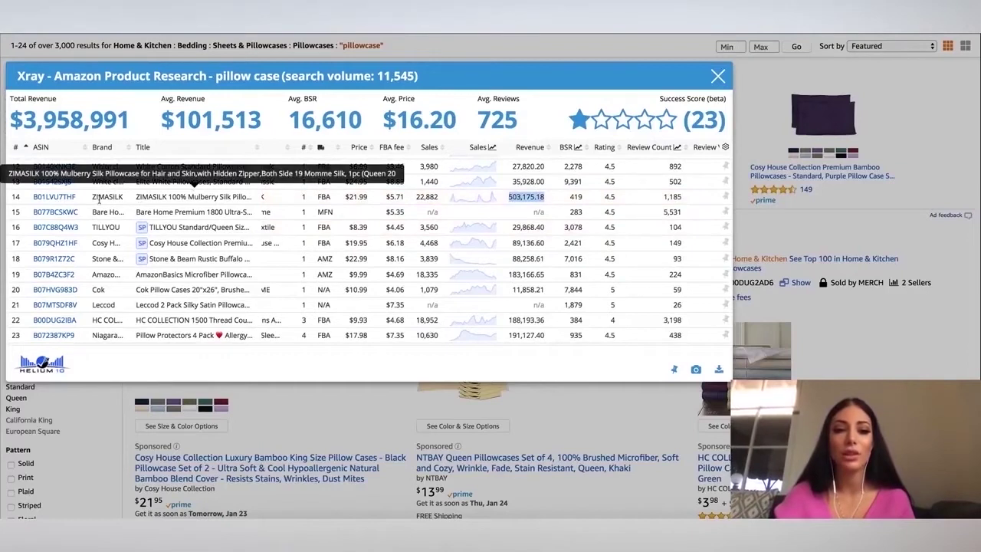
{"action": "mouse_move", "coordinate": [68, 197]}
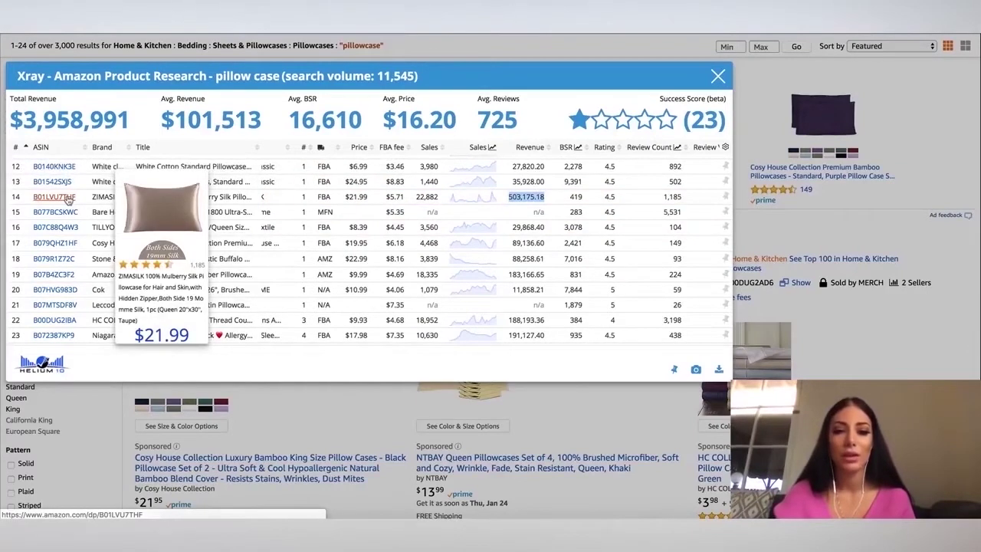
{"action": "scroll", "coordinate": [568, 234], "scroll_direction": "down", "scroll_amount": 2}
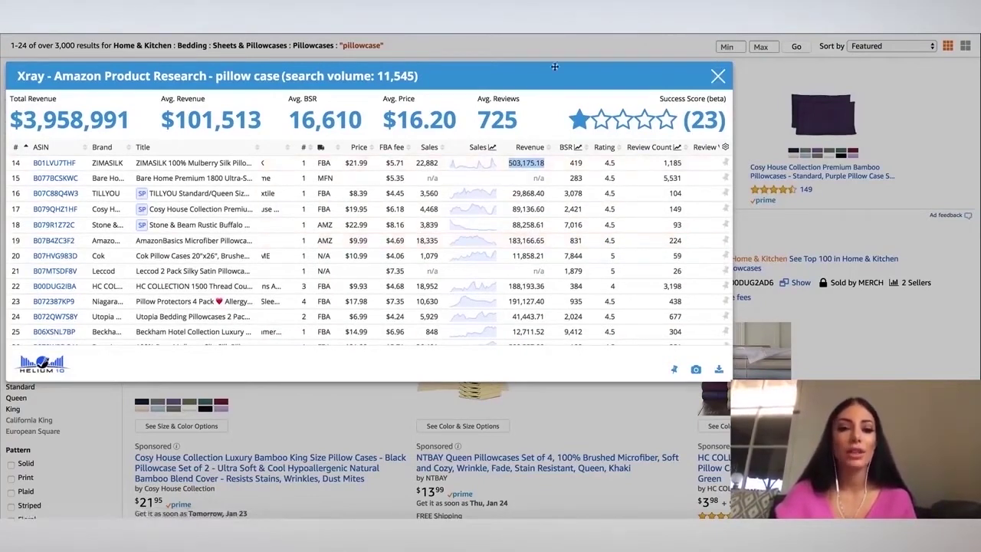
{"action": "scroll", "coordinate": [671, 253], "scroll_direction": "down", "scroll_amount": 1}
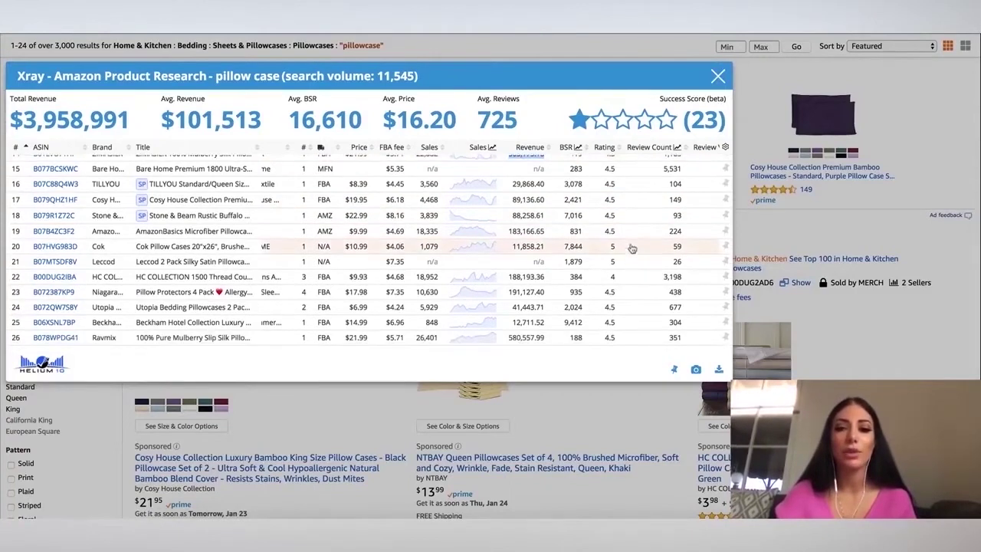
- Close the Xray analysis and browse further through the pillow case search results
{"action": "left_click", "coordinate": [720, 79]}
{"action": "scroll", "coordinate": [268, 288], "scroll_direction": "down", "scroll_amount": 4}
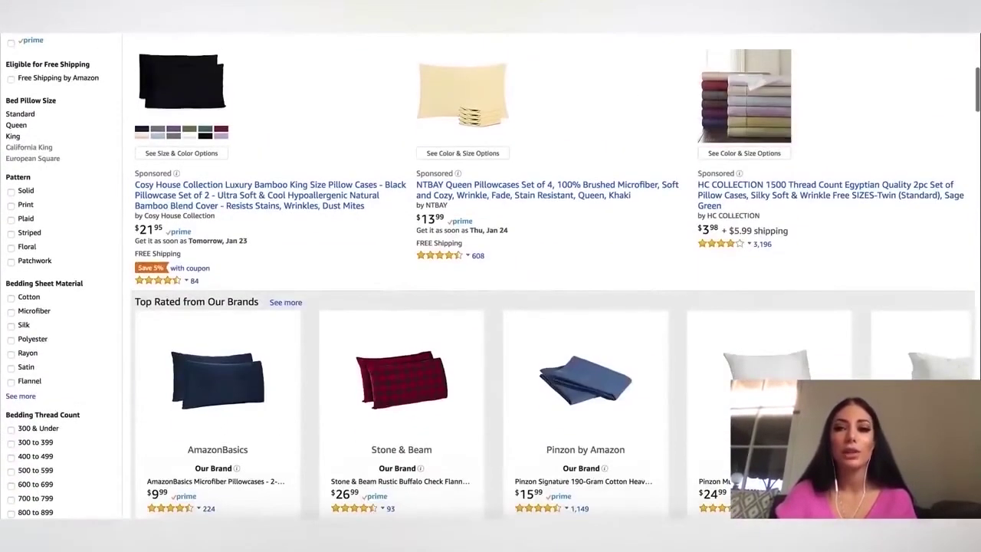
{"action": "scroll", "coordinate": [532, 357], "scroll_direction": "down", "scroll_amount": 10}
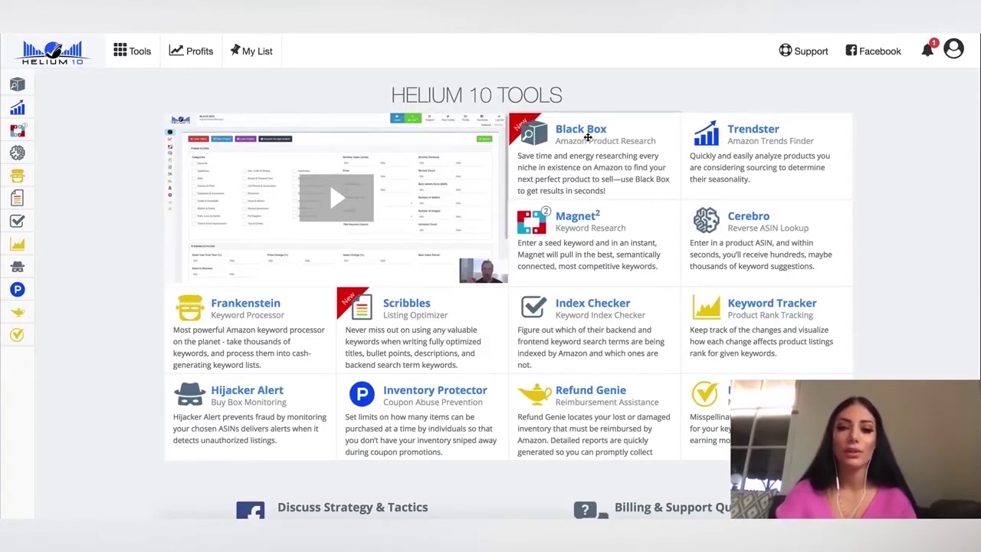
- Open the Black Box product research tool in Helium 10 and choose Beauty & Personal Care as the category
{"action": "mouse_move", "coordinate": [60, 89]}
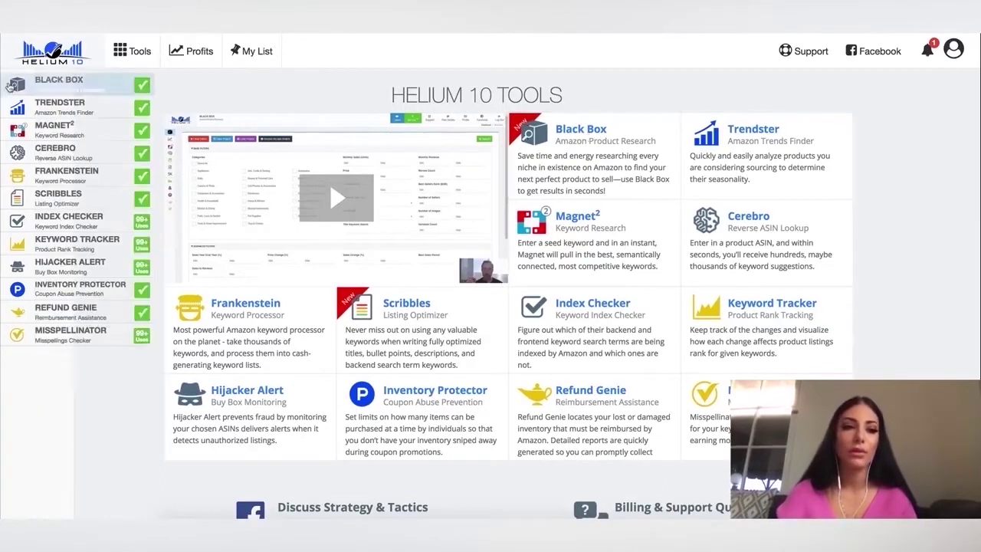
{"action": "left_click", "coordinate": [60, 89]}
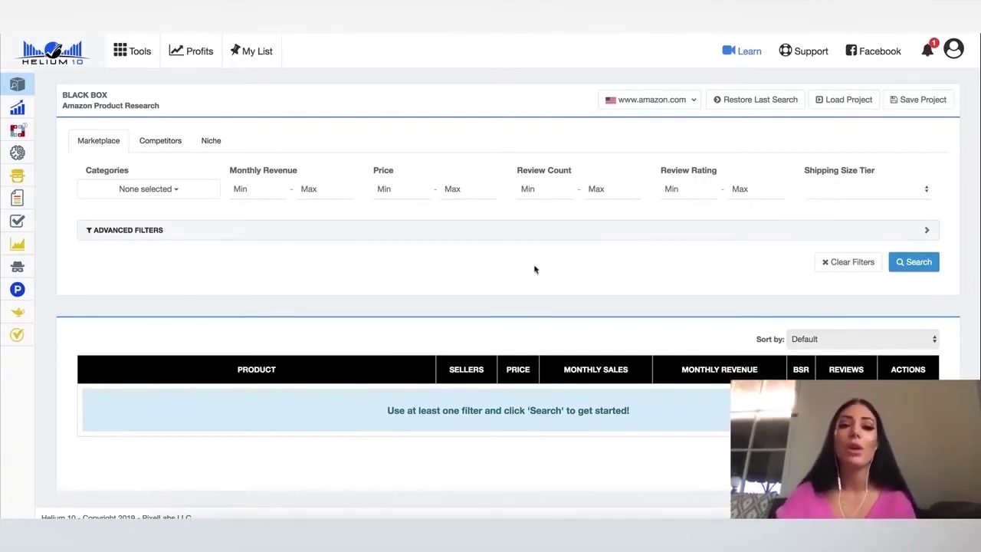
{"action": "mouse_move", "coordinate": [46, 129]}
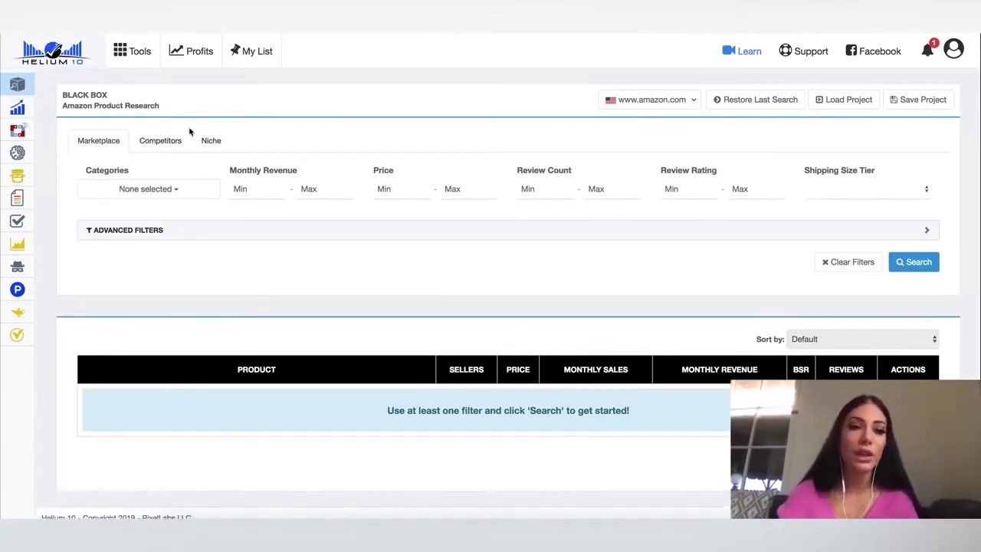
{"action": "left_click", "coordinate": [175, 191]}
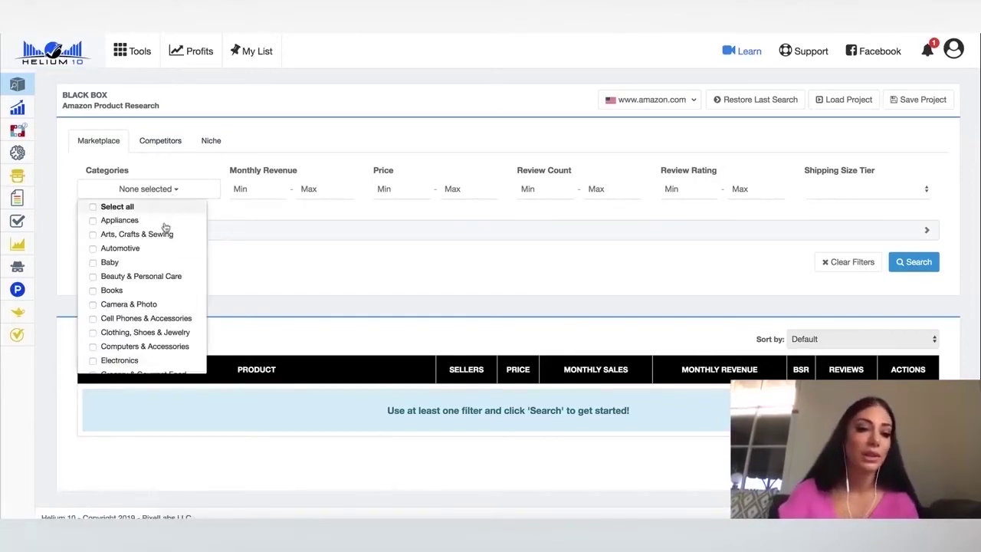
{"action": "scroll", "coordinate": [138, 337], "scroll_direction": "down", "scroll_amount": 1}
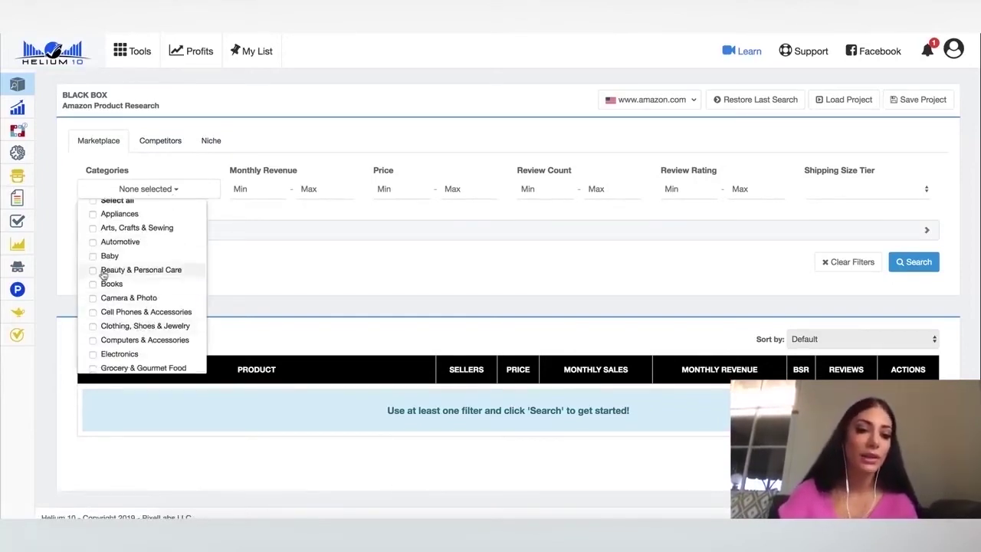
{"action": "left_click", "coordinate": [93, 271]}
{"action": "left_click", "coordinate": [269, 190]}
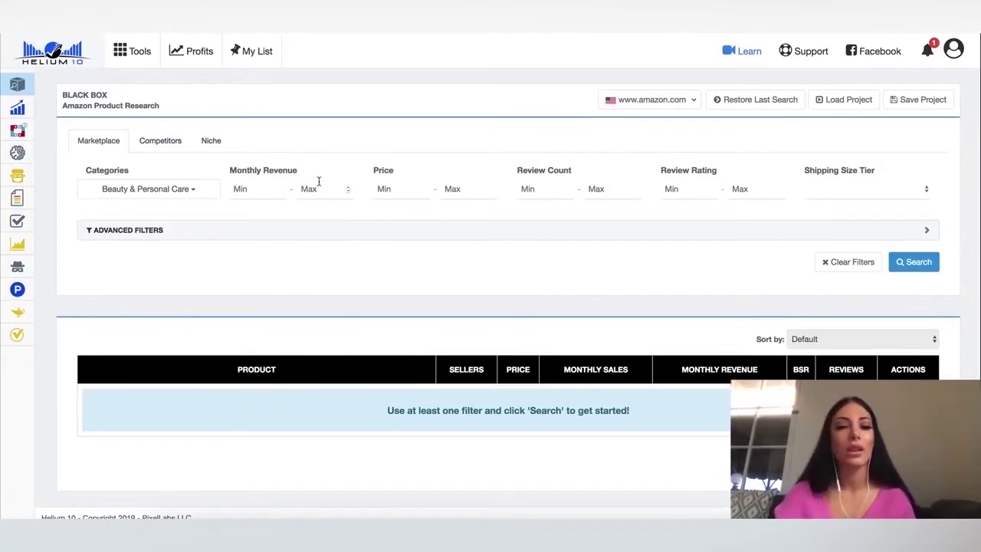
- Set the price filter to a minimum of 19 and a maximum of 60
{"action": "left_click", "coordinate": [414, 189]}
{"action": "type", "text": "09"}
{"action": "key", "text": "BackSpace"}
{"action": "key", "text": "BackSpace"}
{"action": "type", "text": "19"}
{"action": "left_click", "coordinate": [446, 189]}
{"action": "type", "text": "60"}
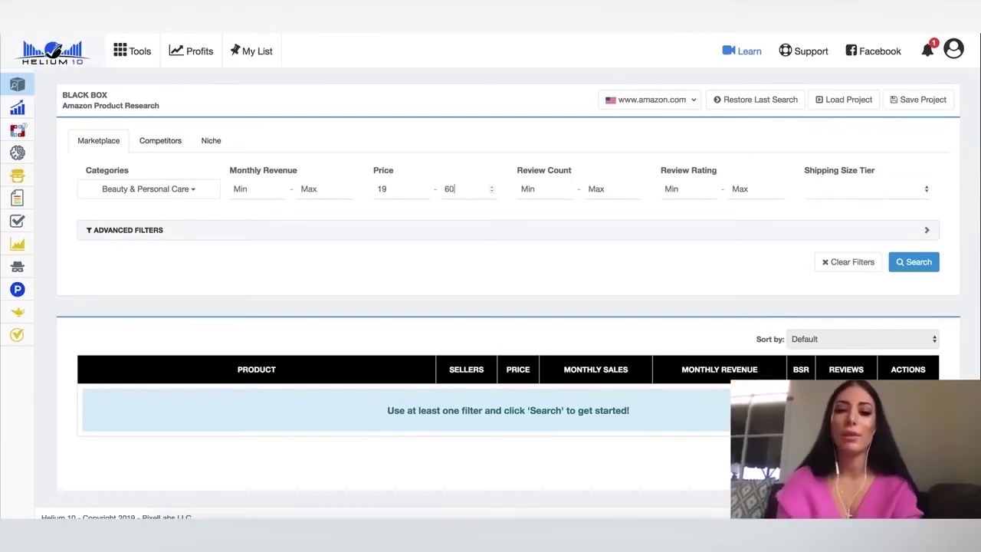
- Limit the review count to a maximum of 300 and set the shipping size tier to Standard Size
{"action": "left_click", "coordinate": [597, 188]}
{"action": "type", "text": "300"}
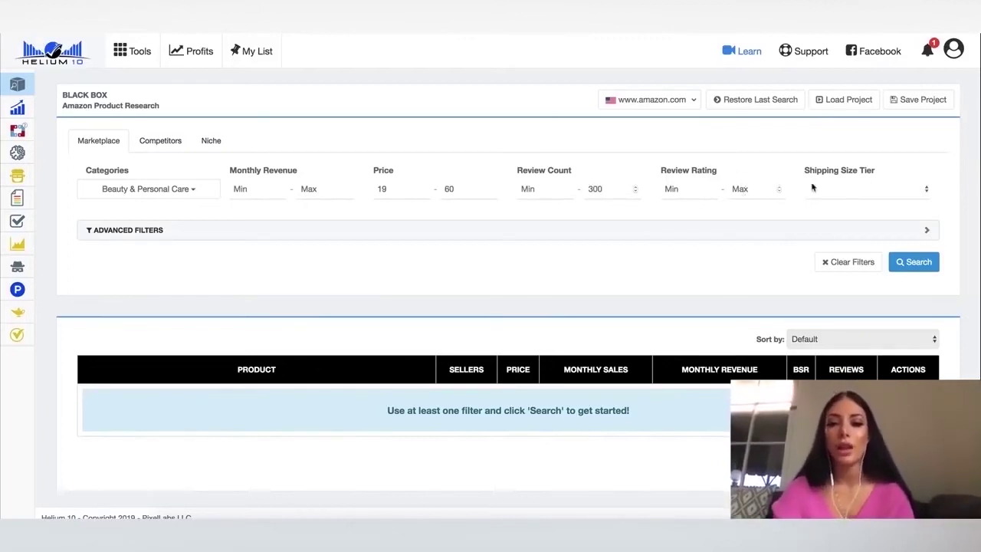
{"action": "left_click", "coordinate": [880, 189]}
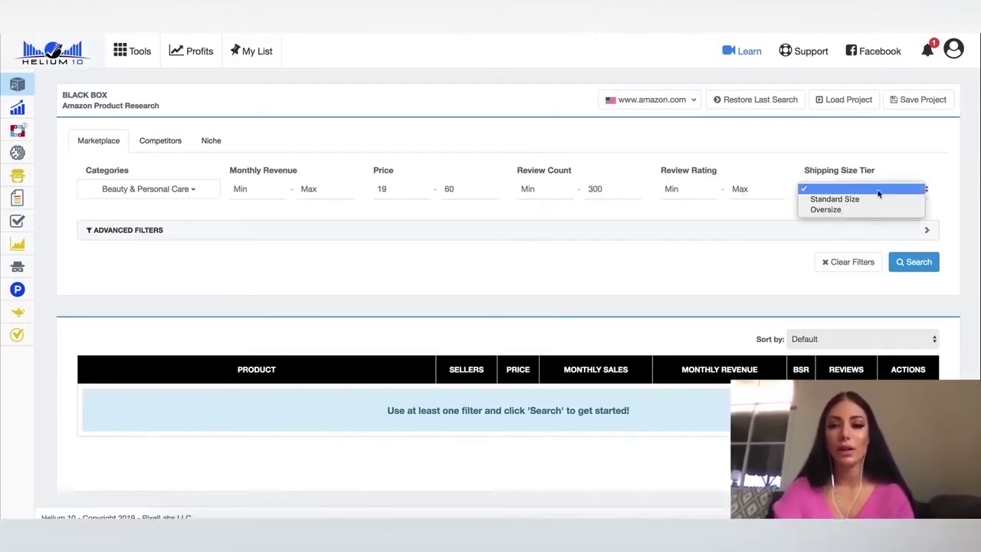
{"action": "left_click", "coordinate": [876, 199]}
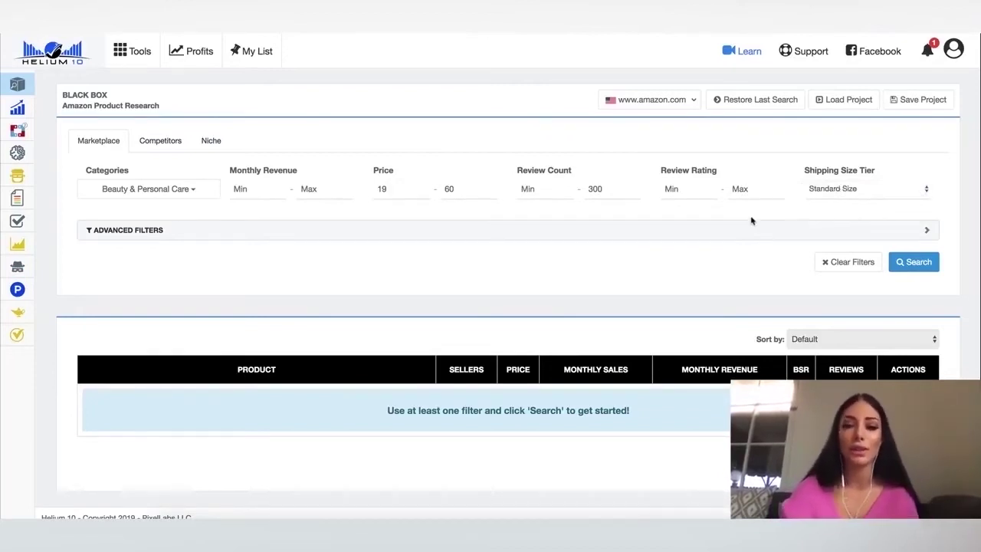
- Expand the advanced filters and run the Black Box search to review the matching Beauty & Personal Care products
{"action": "left_click", "coordinate": [121, 229]}
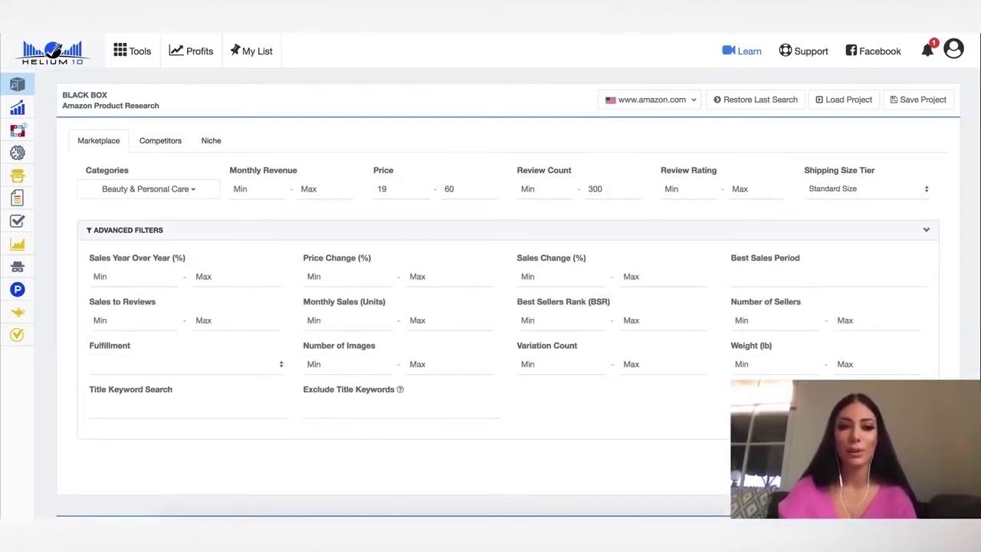
{"action": "left_click", "coordinate": [911, 462]}
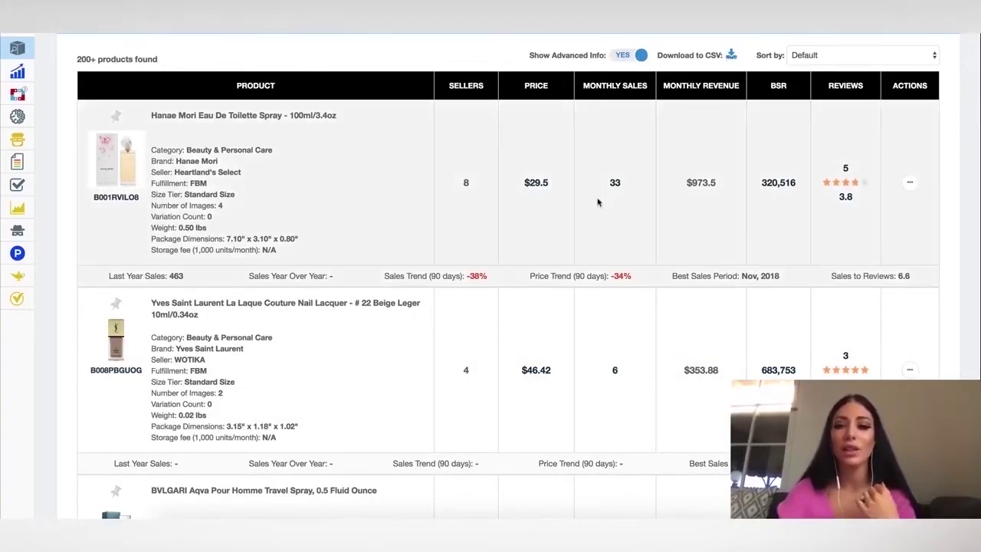
{"action": "scroll", "coordinate": [445, 191], "scroll_direction": "down", "scroll_amount": 2}
{"action": "scroll", "coordinate": [444, 190], "scroll_direction": "down", "scroll_amount": 9}
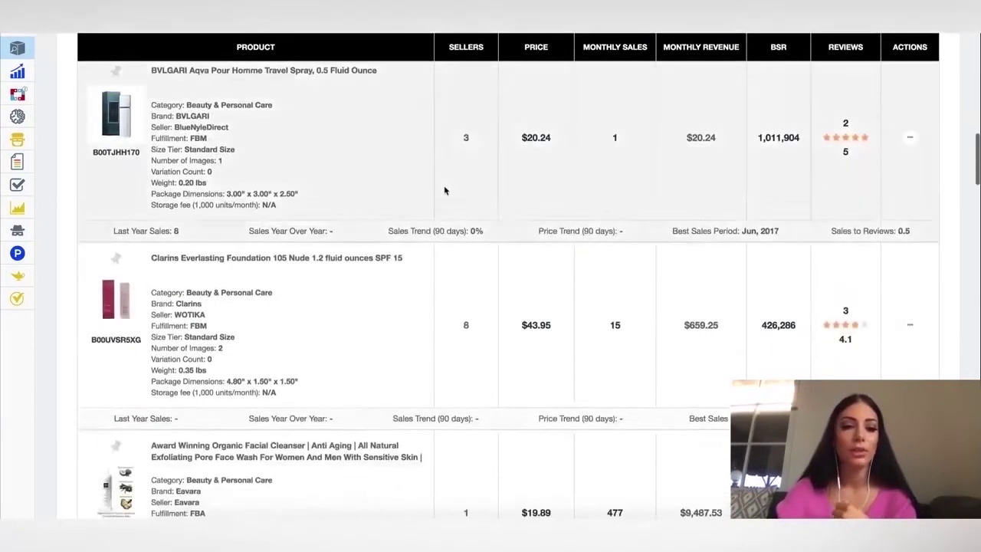
{"action": "scroll", "coordinate": [444, 191], "scroll_direction": "down", "scroll_amount": 8}
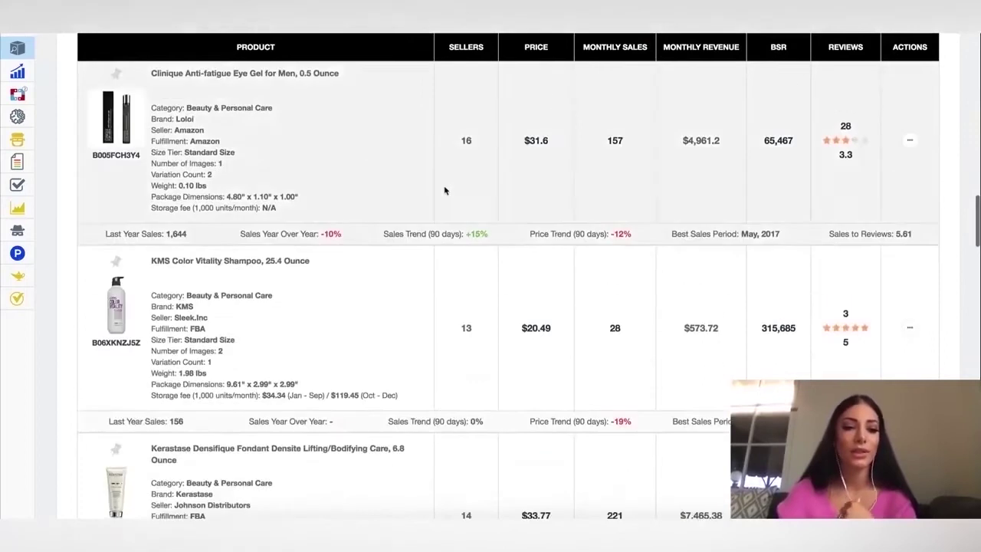
{"action": "scroll", "coordinate": [444, 191], "scroll_direction": "up", "scroll_amount": 20}
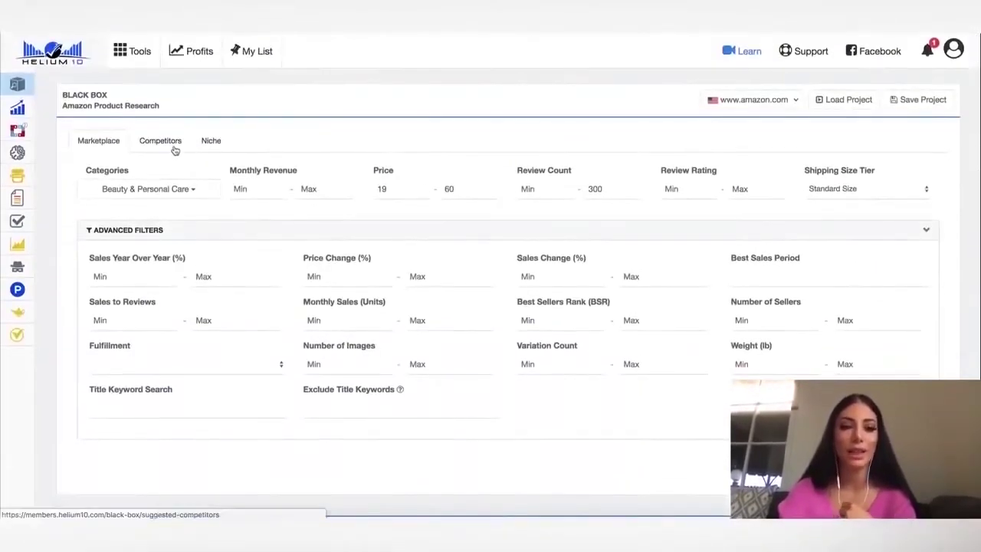
{"action": "left_click", "coordinate": [203, 142]}
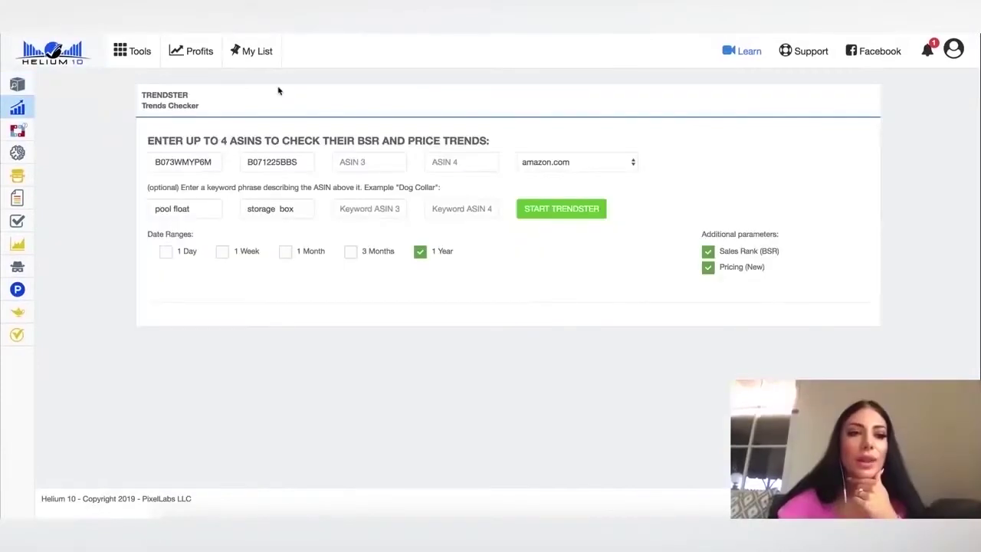
- Run Trendster on the pool float and storage box ASINs over a 1-year range with sales rank and pricing included
{"action": "mouse_move", "coordinate": [17, 108]}
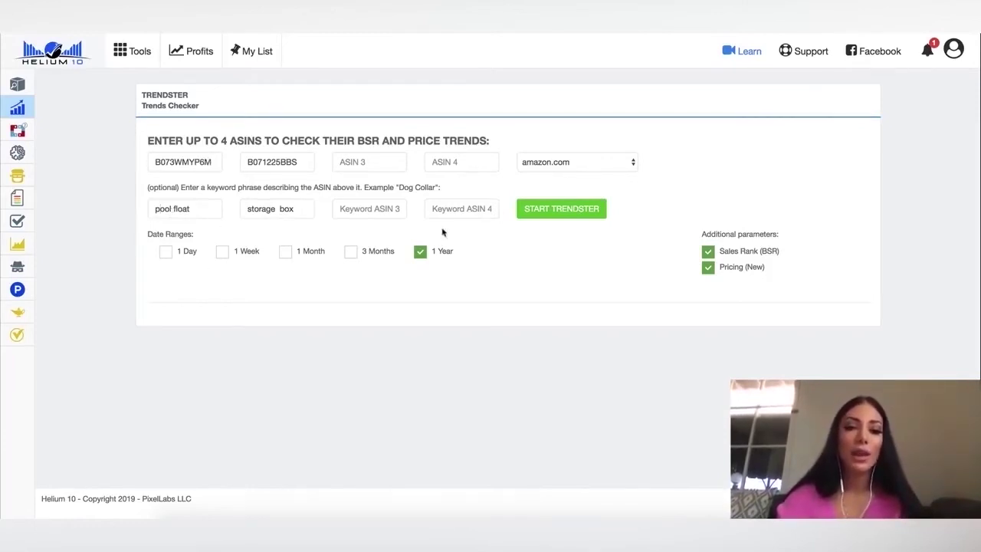
{"action": "left_click", "coordinate": [573, 210]}
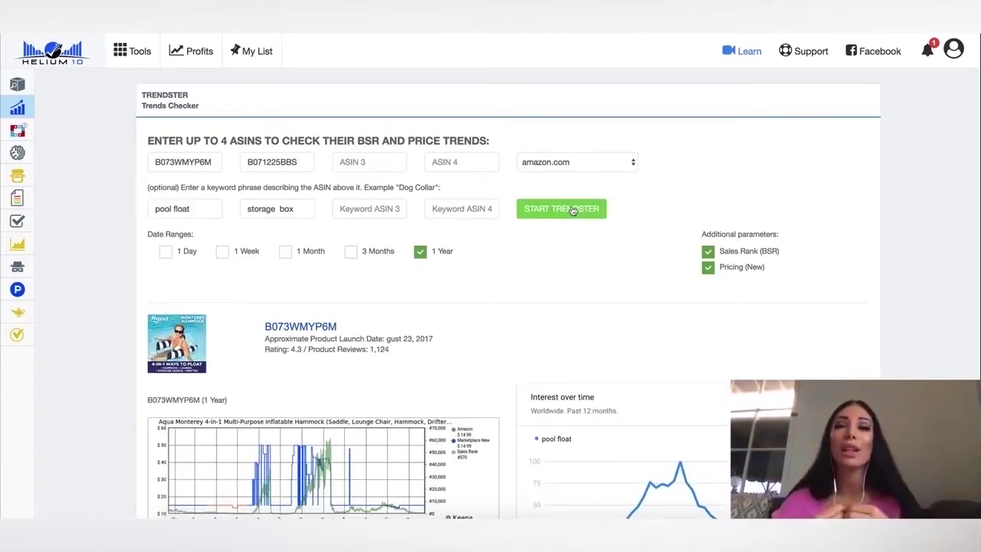
{"action": "scroll", "coordinate": [574, 211], "scroll_direction": "down", "scroll_amount": 3}
{"action": "scroll", "coordinate": [420, 268], "scroll_direction": "down", "scroll_amount": 1}
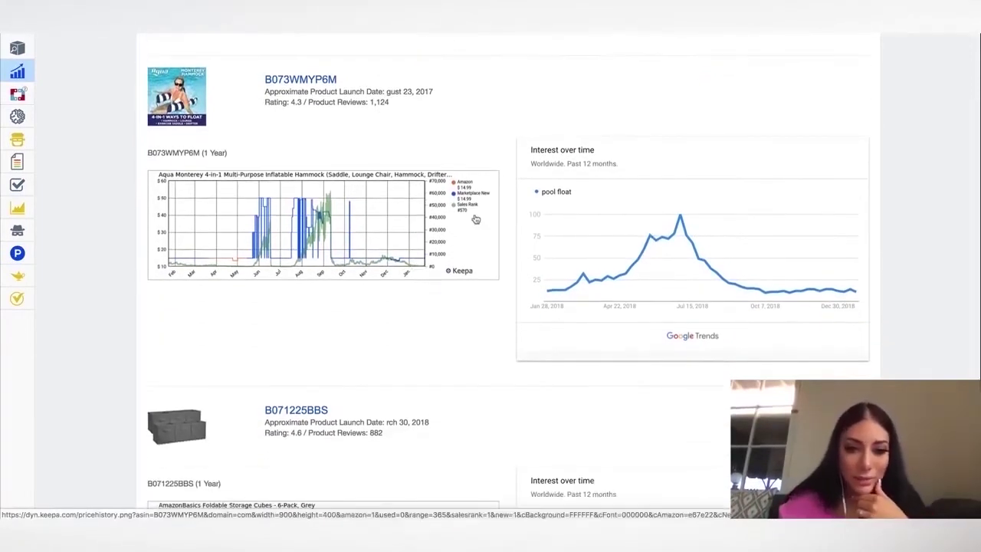
- Compare the price and sales rank history and the Google Trends interest of the pool float and the storage box for seasonality
{"action": "scroll", "coordinate": [475, 220], "scroll_direction": "down", "scroll_amount": 2}
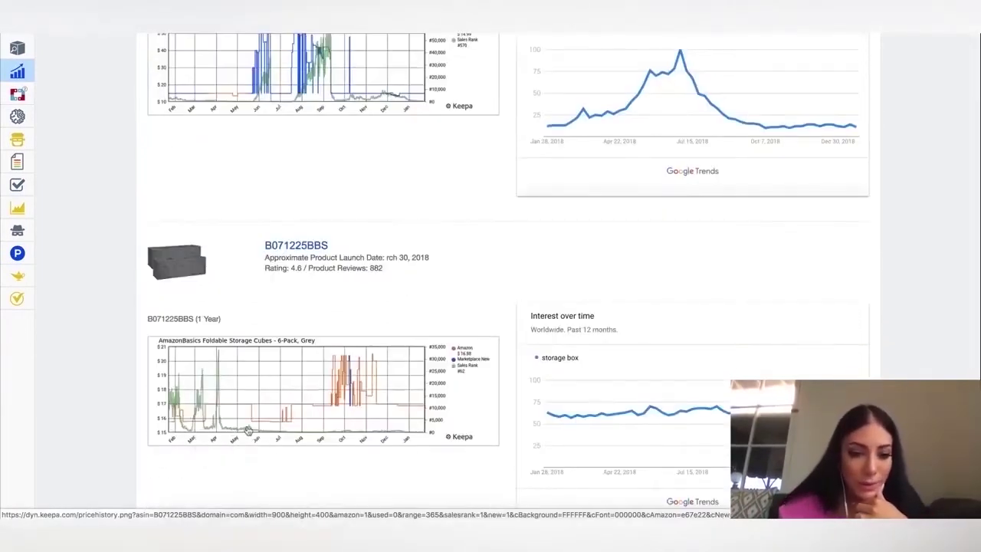
{"action": "scroll", "coordinate": [248, 431], "scroll_direction": "up", "scroll_amount": 1}
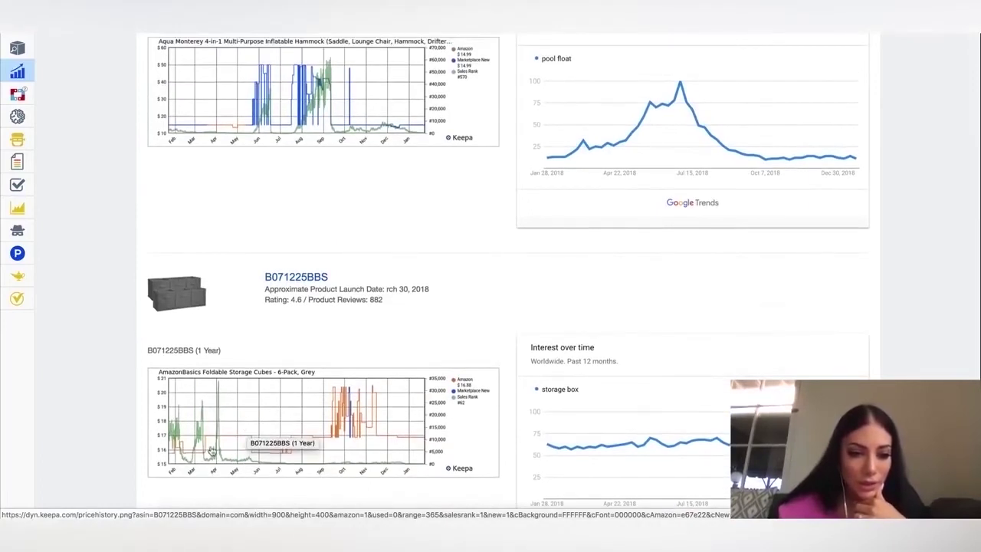
{"action": "scroll", "coordinate": [211, 452], "scroll_direction": "down", "scroll_amount": 1}
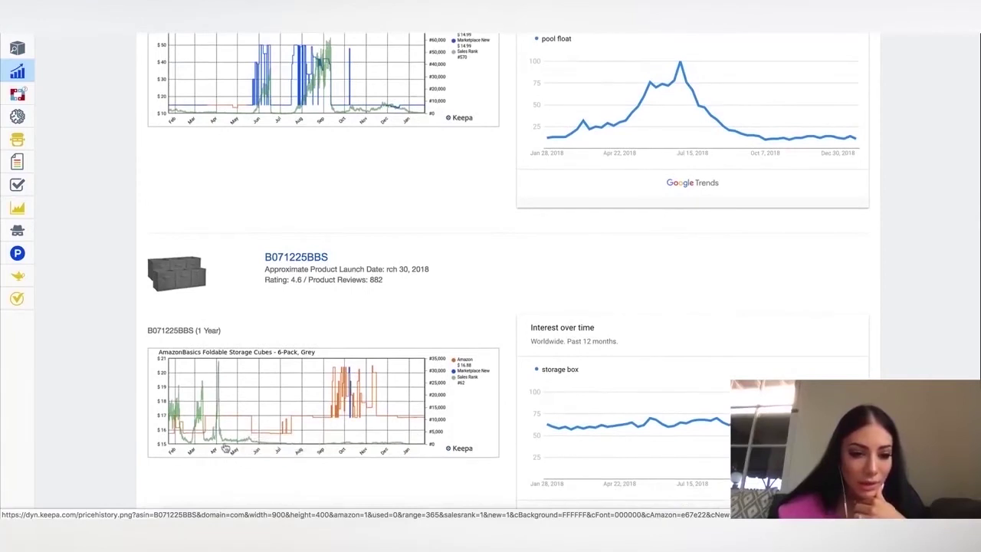
{"action": "scroll", "coordinate": [180, 450], "scroll_direction": "up", "scroll_amount": 4}
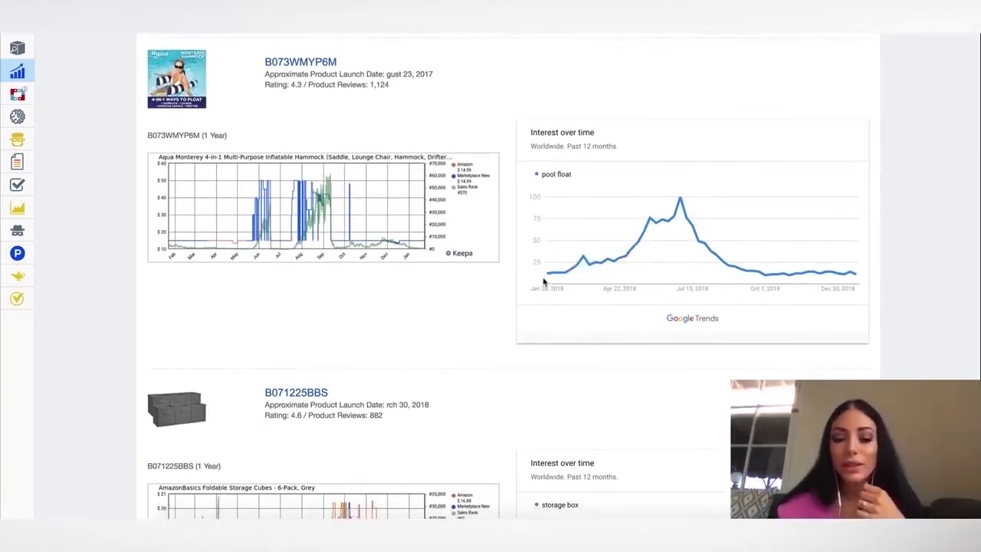
{"action": "scroll", "coordinate": [543, 283], "scroll_direction": "down", "scroll_amount": 1}
{"action": "scroll", "coordinate": [543, 283], "scroll_direction": "down", "scroll_amount": 1}
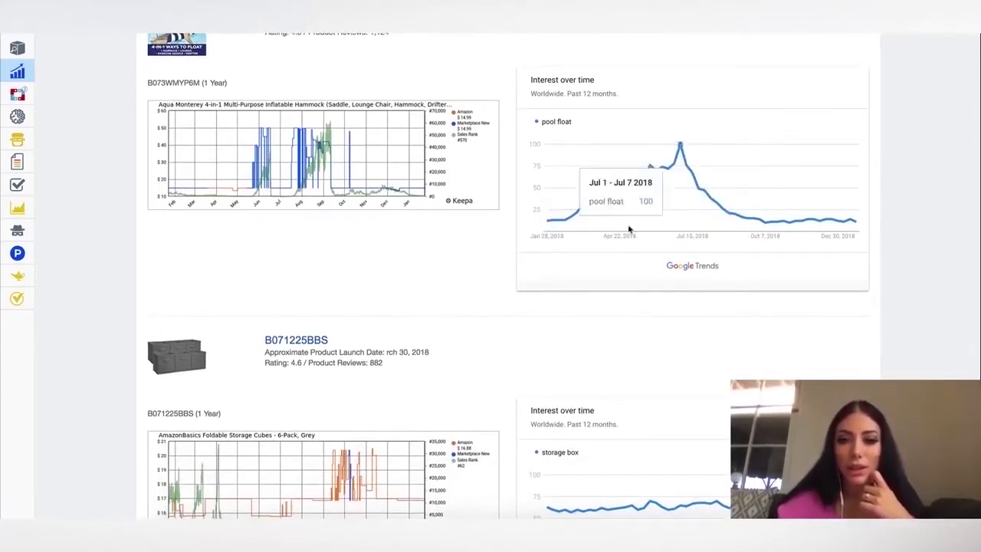
{"action": "scroll", "coordinate": [646, 270], "scroll_direction": "down", "scroll_amount": 3}
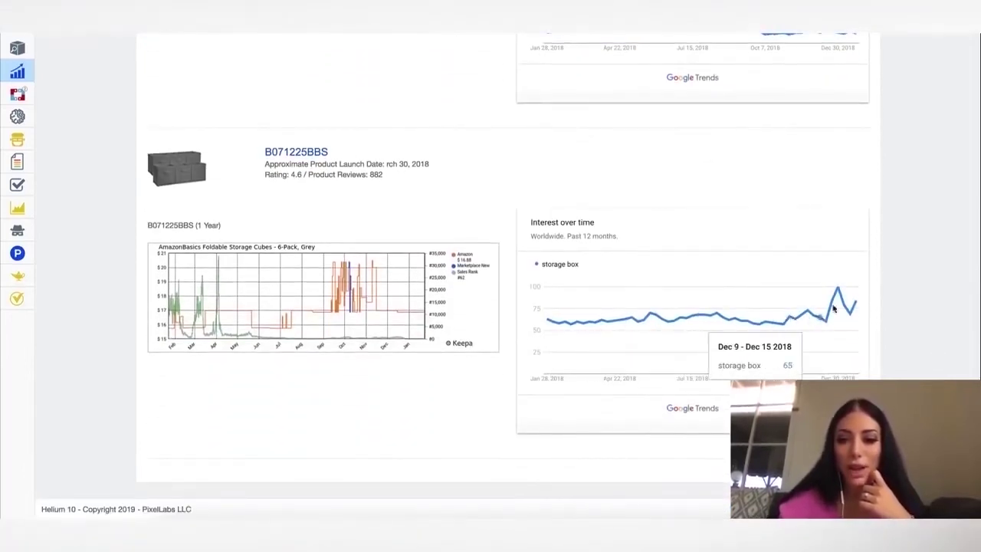
{"action": "scroll", "coordinate": [826, 320], "scroll_direction": "up", "scroll_amount": 2}
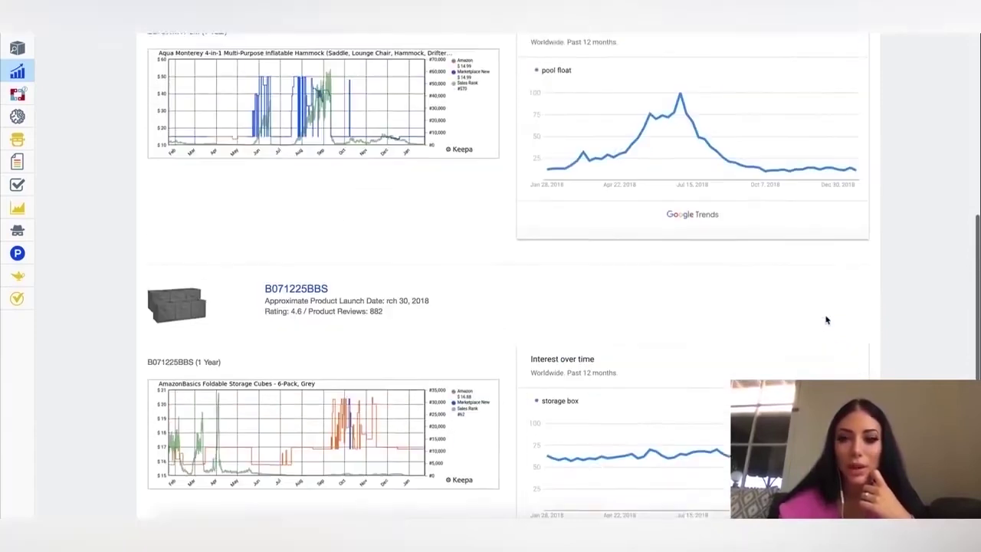
{"action": "scroll", "coordinate": [613, 453], "scroll_direction": "down", "scroll_amount": 1}
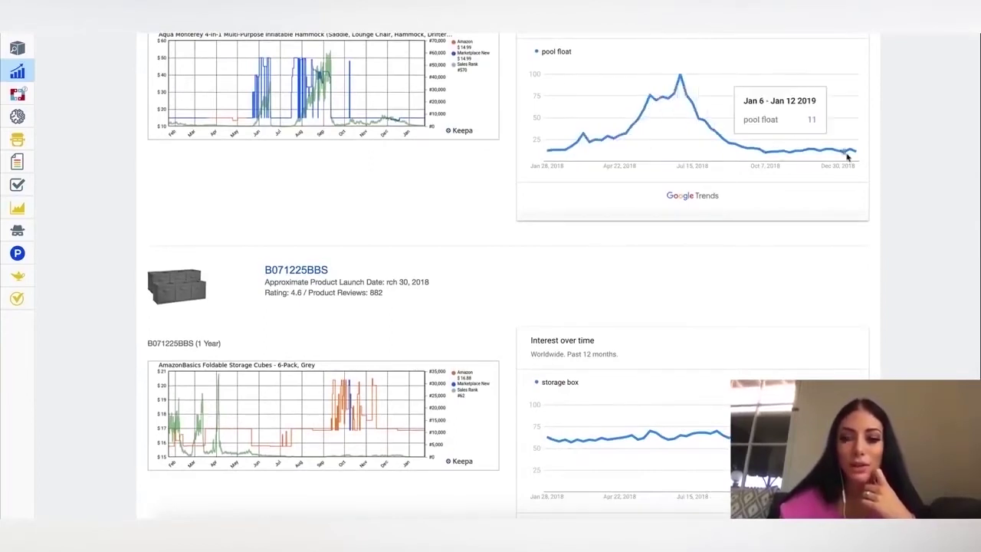
{"action": "scroll", "coordinate": [855, 154], "scroll_direction": "down", "scroll_amount": 2}
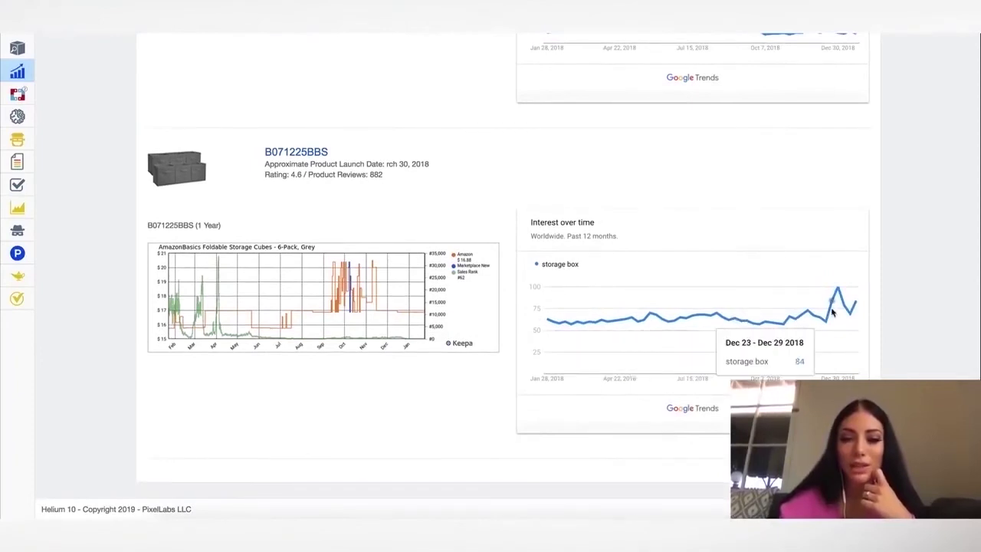
{"action": "scroll", "coordinate": [746, 238], "scroll_direction": "up", "scroll_amount": 3}
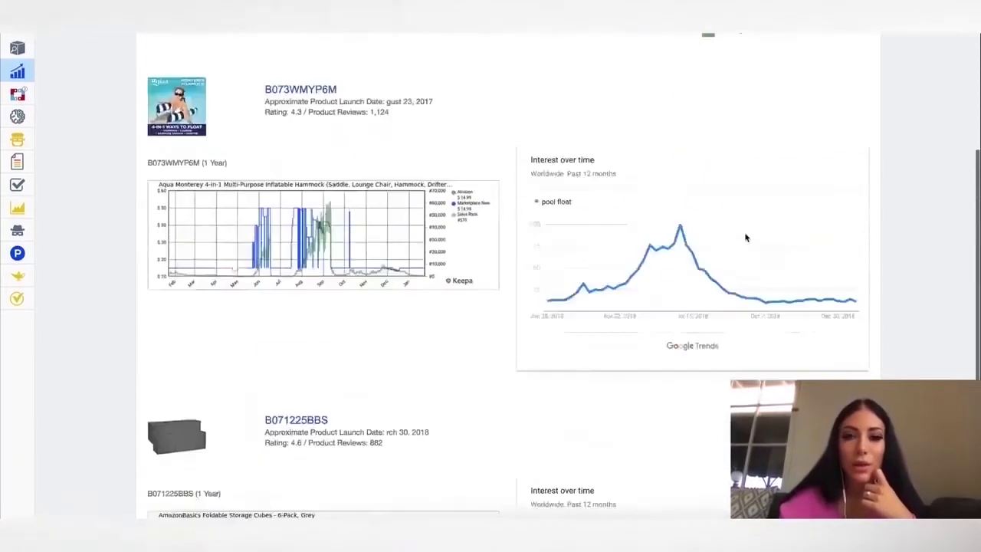
{"action": "scroll", "coordinate": [746, 238], "scroll_direction": "up", "scroll_amount": 5}
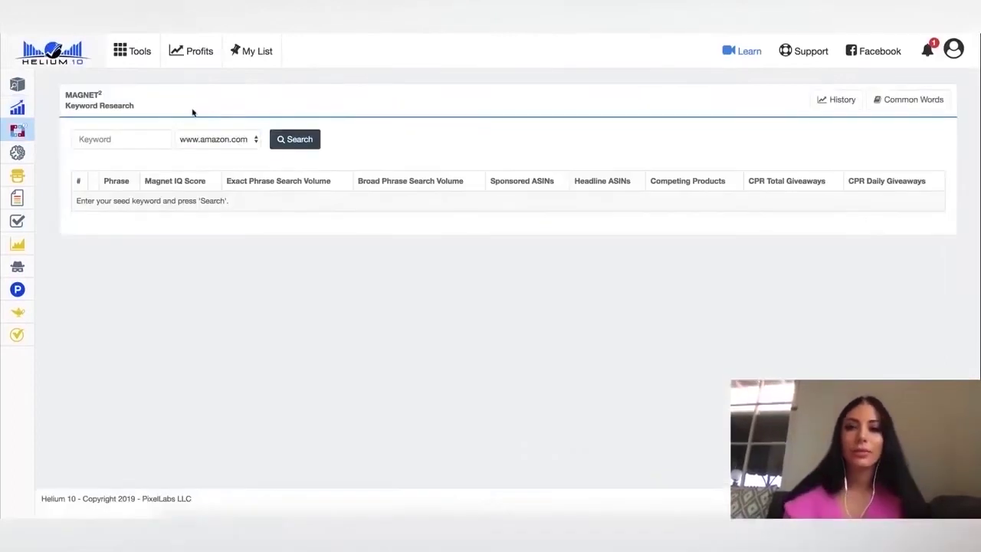
{"action": "mouse_move", "coordinate": [17, 132]}
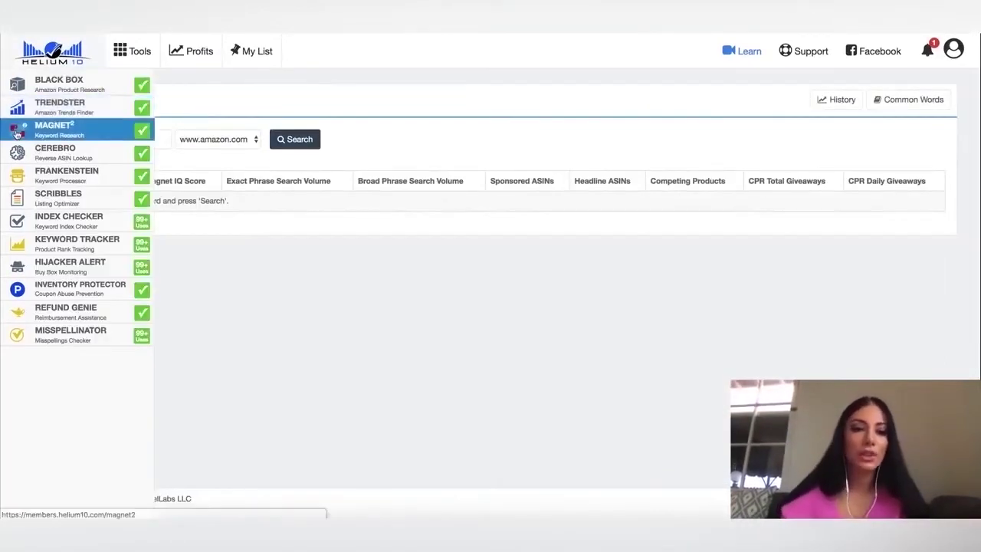
{"action": "left_click", "coordinate": [71, 132]}
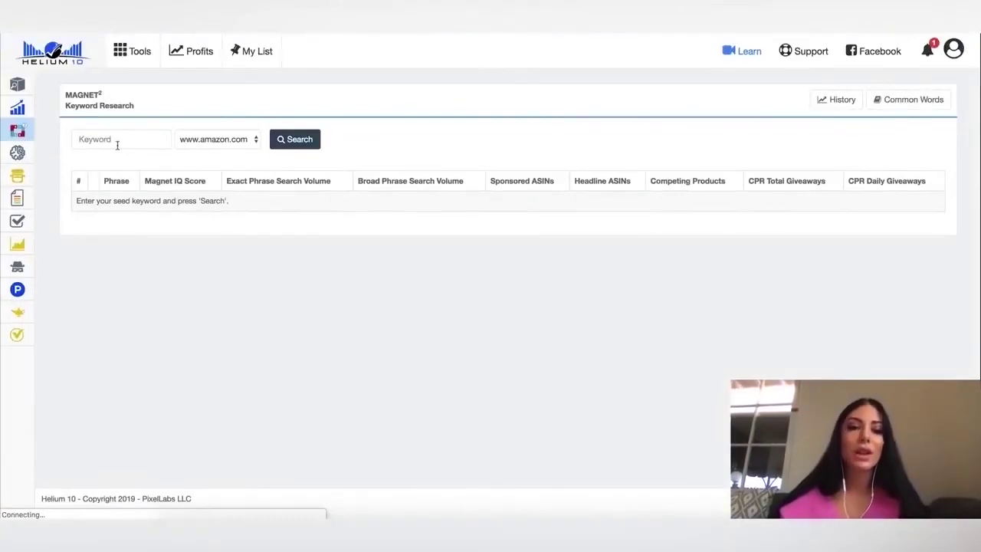
{"action": "left_click", "coordinate": [118, 145]}
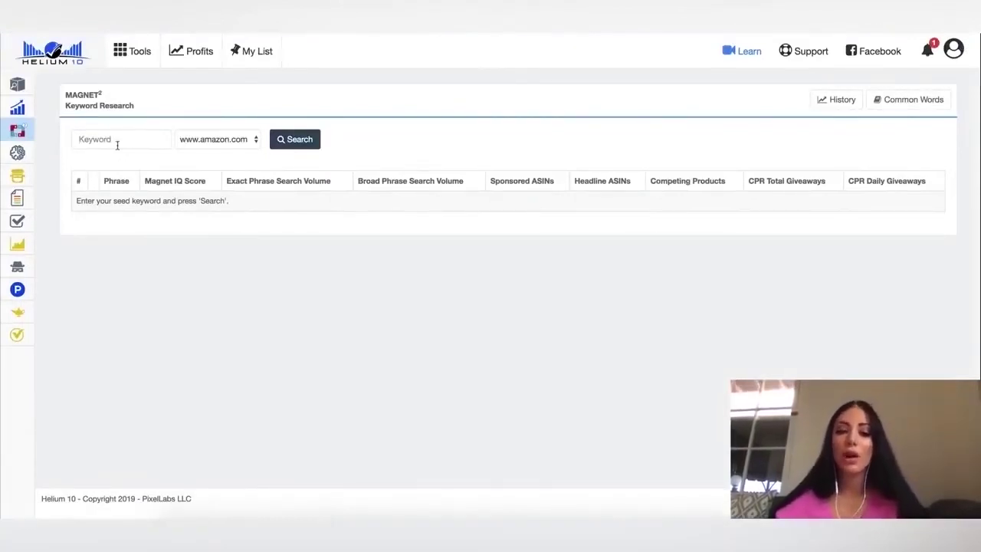
{"action": "type", "text": "pool float"}
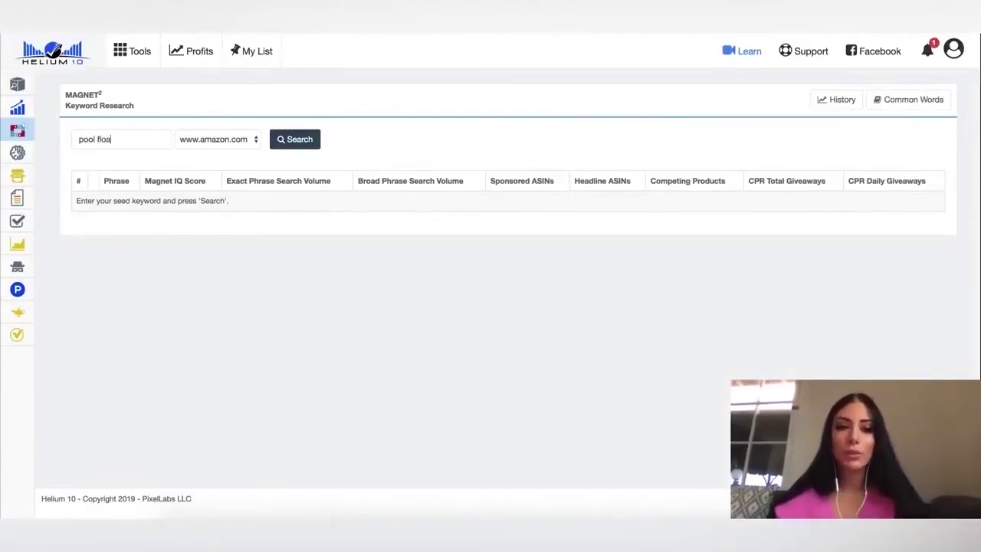
{"action": "left_click", "coordinate": [232, 139]}
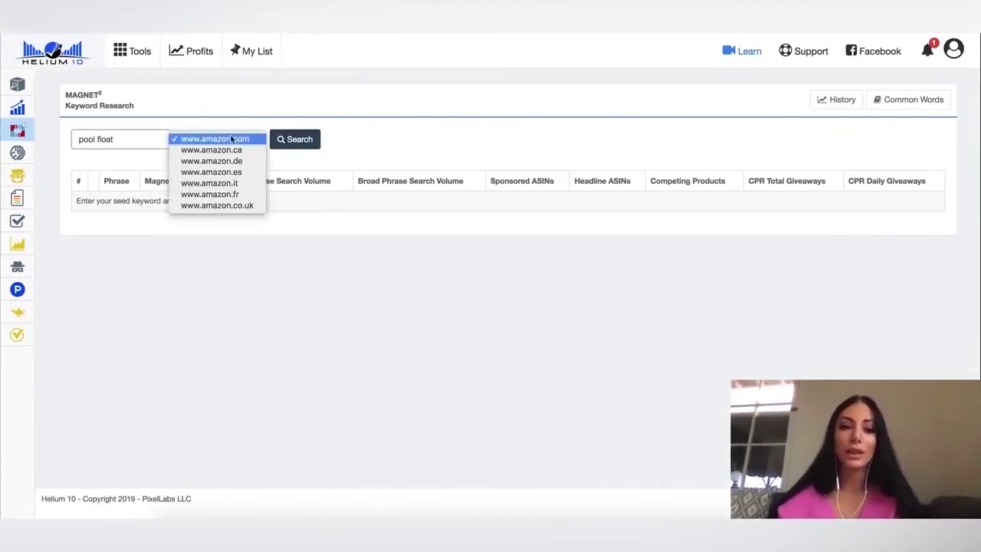
{"action": "left_click", "coordinate": [299, 140]}
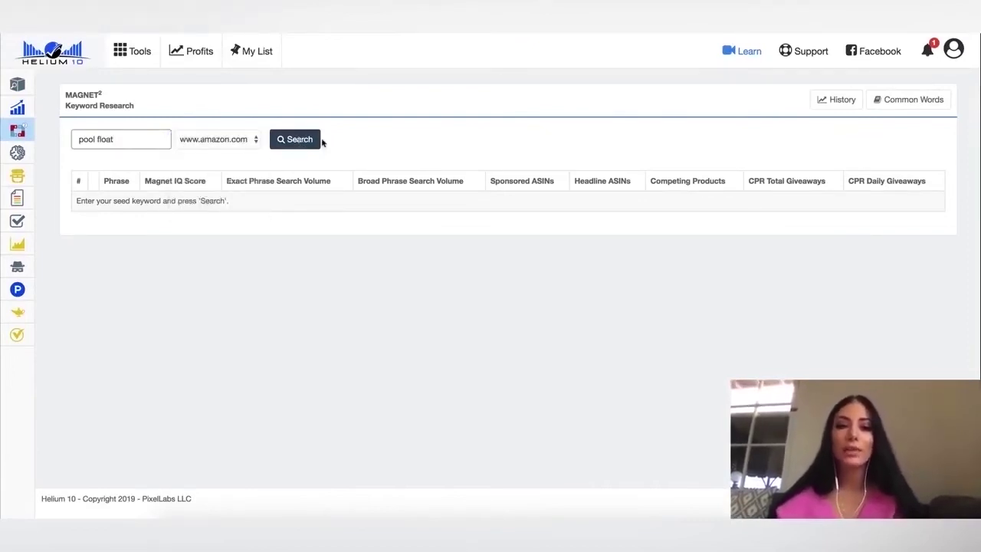
{"action": "left_click", "coordinate": [307, 142]}
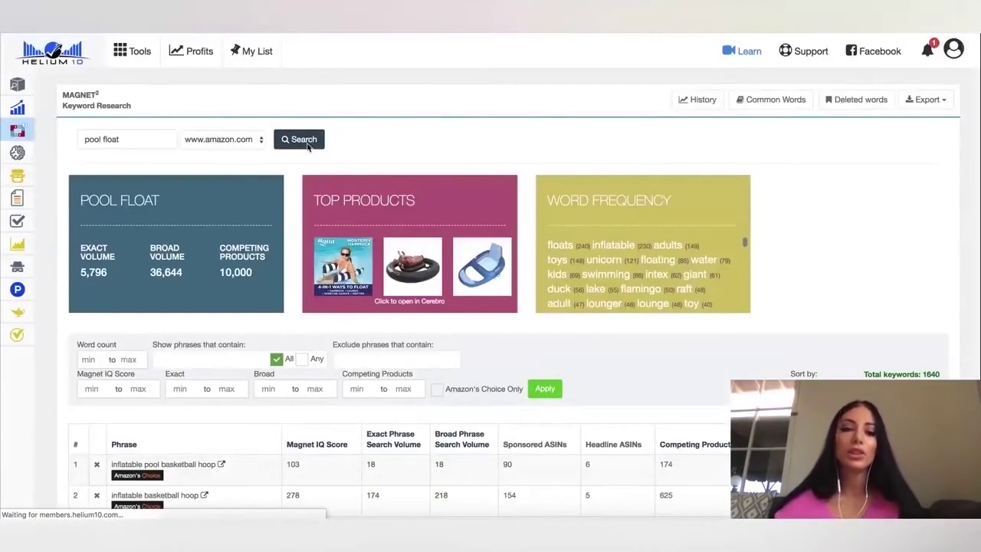
- Sort the pool float keyword phrases by Magnet IQ Score from high to low
{"action": "scroll", "coordinate": [108, 234], "scroll_direction": "down", "scroll_amount": 1}
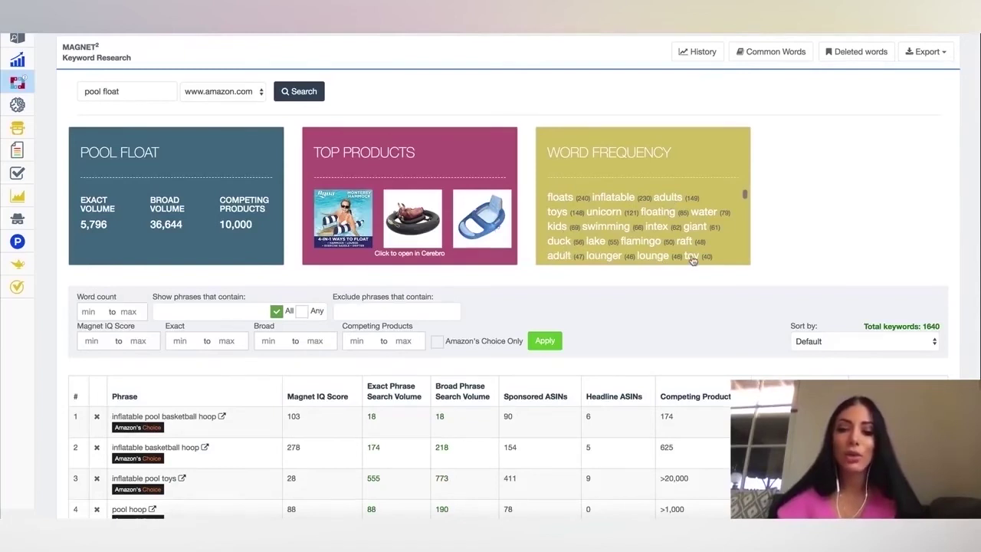
{"action": "scroll", "coordinate": [433, 253], "scroll_direction": "down", "scroll_amount": 3}
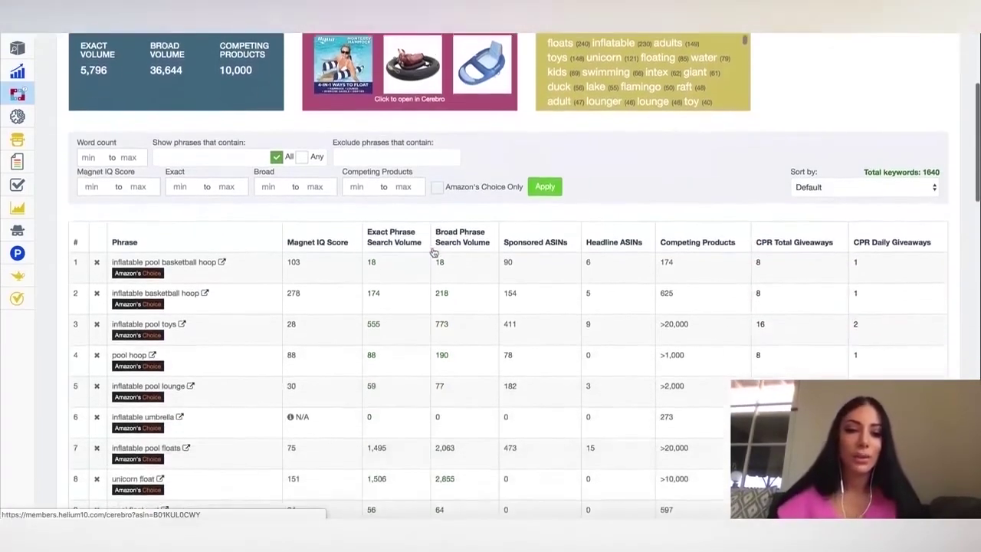
{"action": "scroll", "coordinate": [230, 245], "scroll_direction": "down", "scroll_amount": 2}
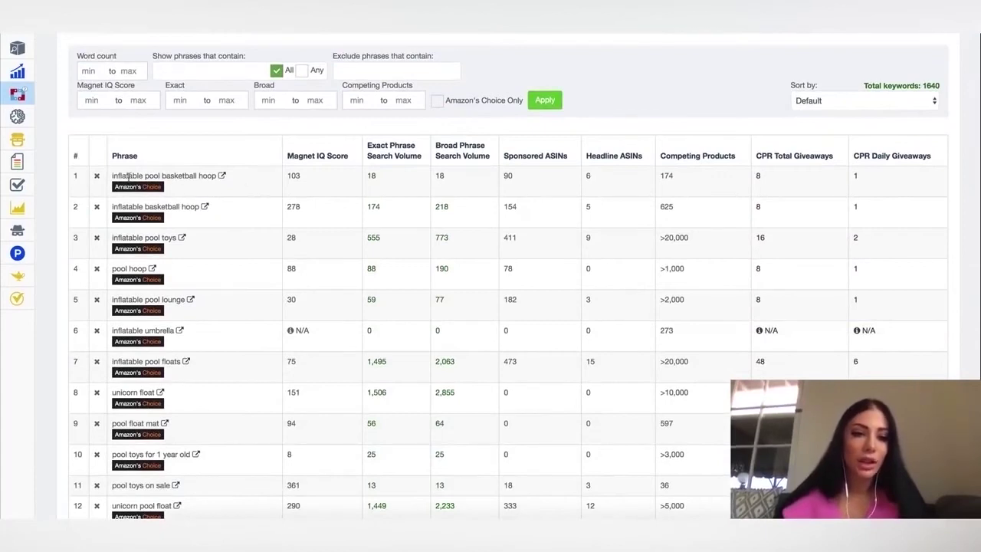
{"action": "left_click_drag", "start_coordinate": [113, 176], "coordinate": [206, 180]}
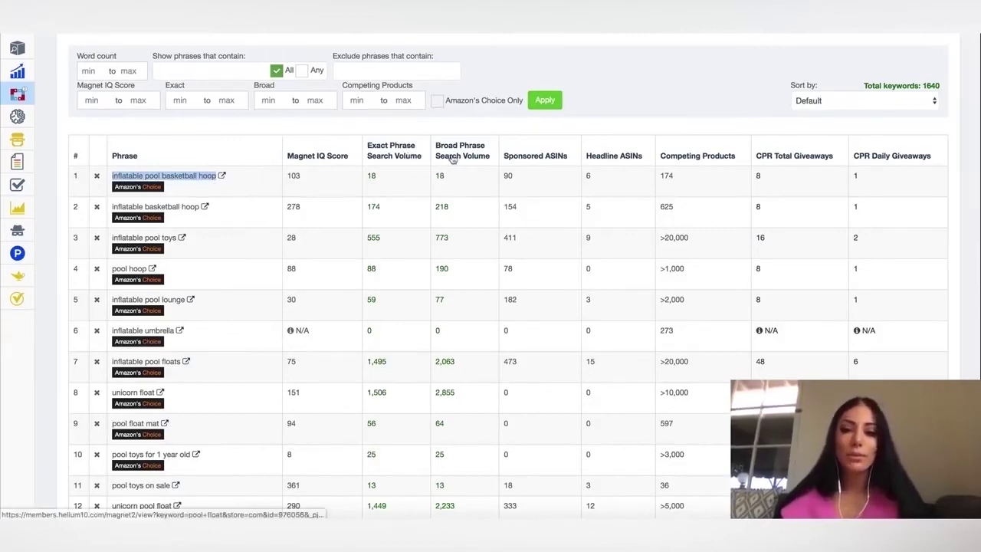
{"action": "left_click", "coordinate": [320, 157]}
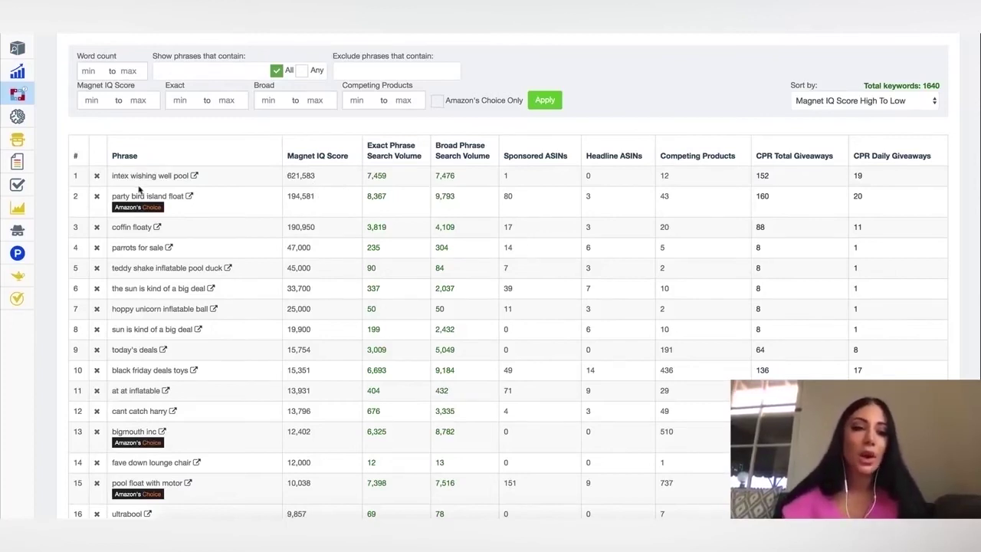
- Examine the highest-scoring pool float phrases, starting with "intex wishing well pool", for possible product ideas
{"action": "left_click_drag", "start_coordinate": [114, 176], "coordinate": [191, 177]}
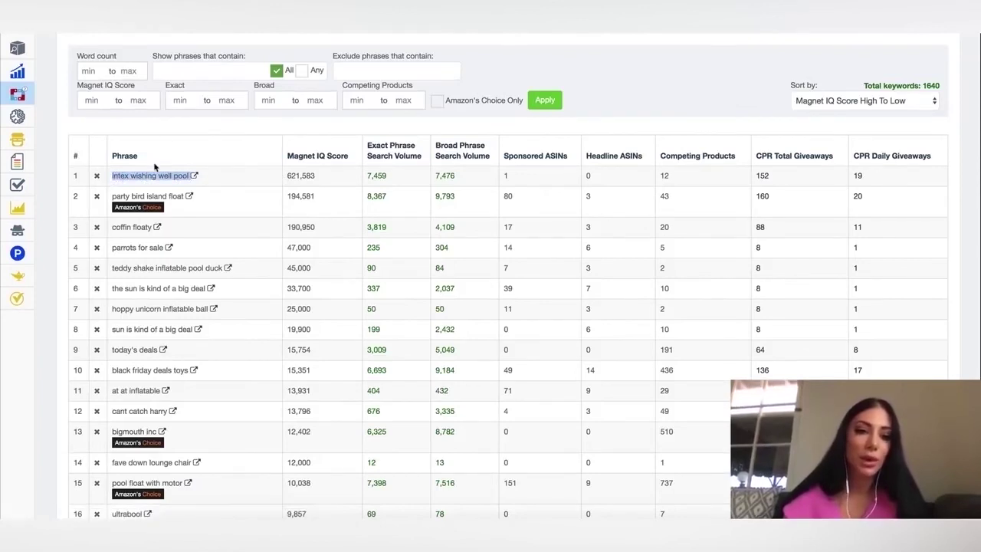
{"action": "scroll", "coordinate": [154, 178], "scroll_direction": "down", "scroll_amount": 1}
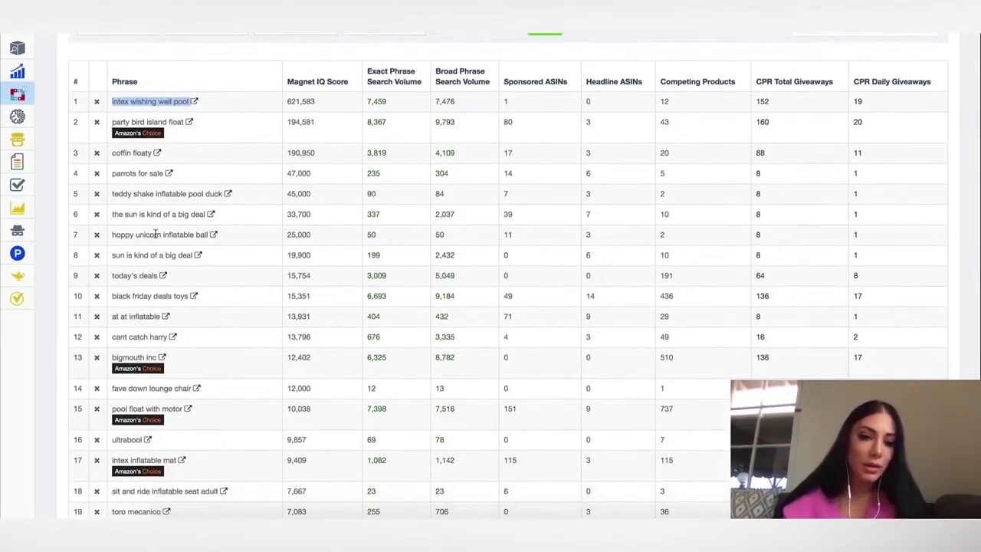
{"action": "scroll", "coordinate": [155, 235], "scroll_direction": "down", "scroll_amount": 1}
{"action": "scroll", "coordinate": [127, 281], "scroll_direction": "down", "scroll_amount": 1}
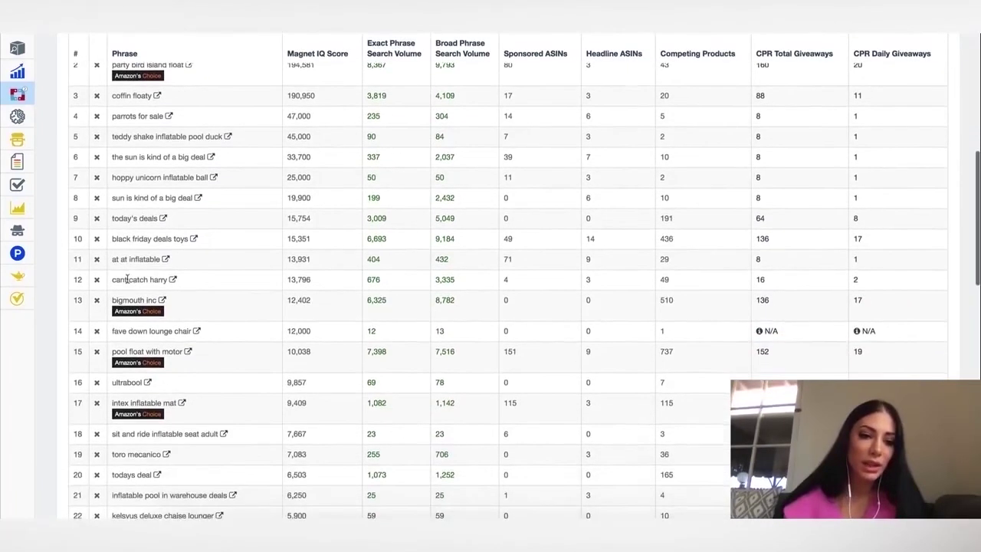
- Examine the pool float phrases further down the list, highlighting "inflatable pool in warehouse deals", "pool flooties" and "pool basketball hoop"
{"action": "scroll", "coordinate": [128, 281], "scroll_direction": "down", "scroll_amount": 1}
{"action": "scroll", "coordinate": [128, 280], "scroll_direction": "down", "scroll_amount": 3}
{"action": "scroll", "coordinate": [128, 281], "scroll_direction": "down", "scroll_amount": 4}
{"action": "scroll", "coordinate": [131, 312], "scroll_direction": "down", "scroll_amount": 2}
{"action": "left_click_drag", "start_coordinate": [112, 217], "coordinate": [228, 217]}
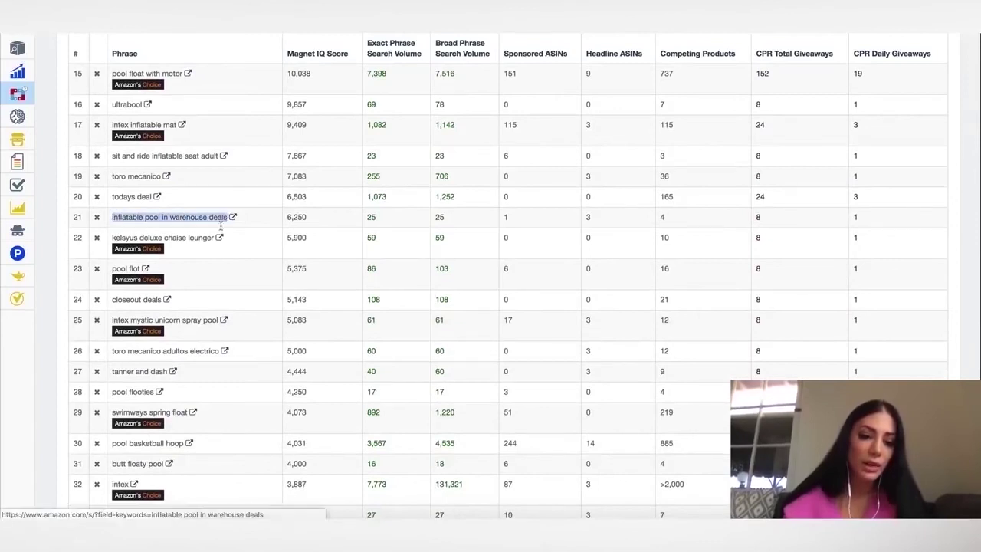
{"action": "scroll", "coordinate": [175, 282], "scroll_direction": "down", "scroll_amount": 3}
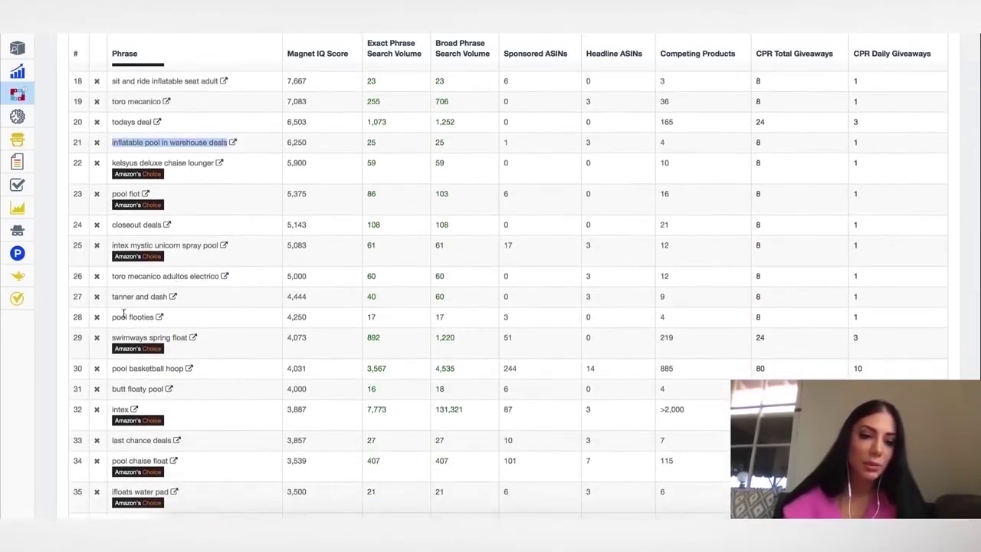
{"action": "left_click_drag", "start_coordinate": [112, 317], "coordinate": [144, 321]}
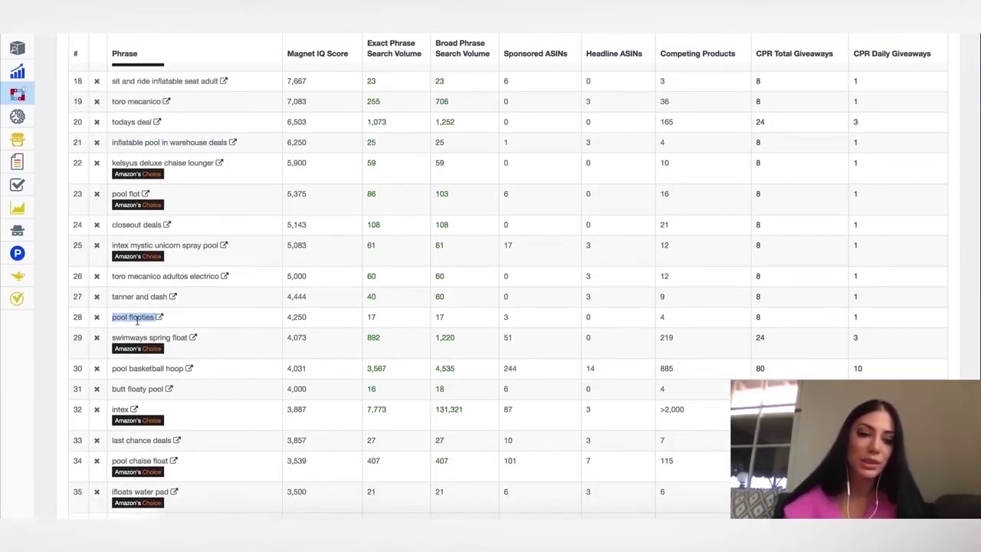
{"action": "scroll", "coordinate": [137, 320], "scroll_direction": "down", "scroll_amount": 1}
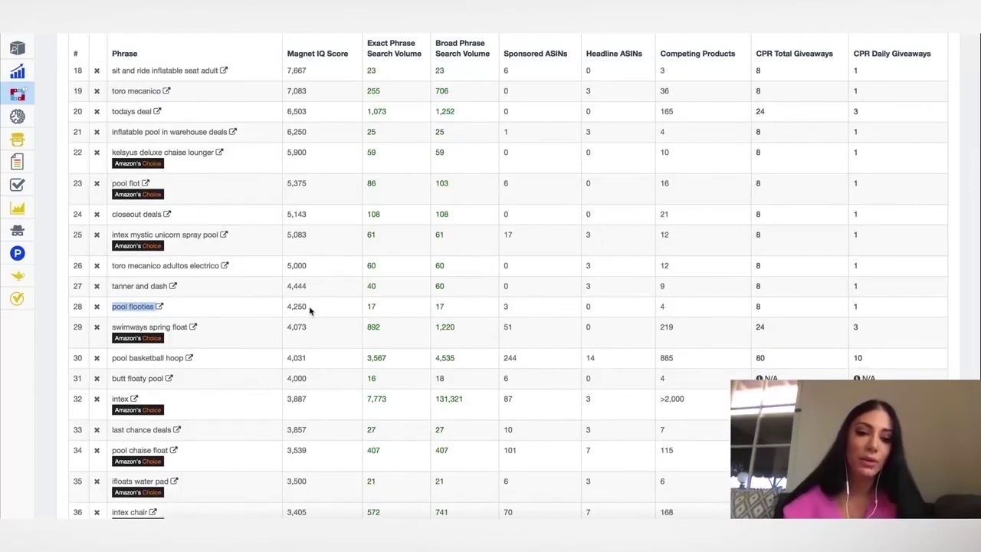
{"action": "left_click_drag", "start_coordinate": [113, 357], "coordinate": [184, 358]}
- Sort the pool float keyword phrases by exact search volume from high to low and review the top phrases
{"action": "scroll", "coordinate": [179, 356], "scroll_direction": "up", "scroll_amount": 1}
{"action": "scroll", "coordinate": [179, 356], "scroll_direction": "up", "scroll_amount": 15}
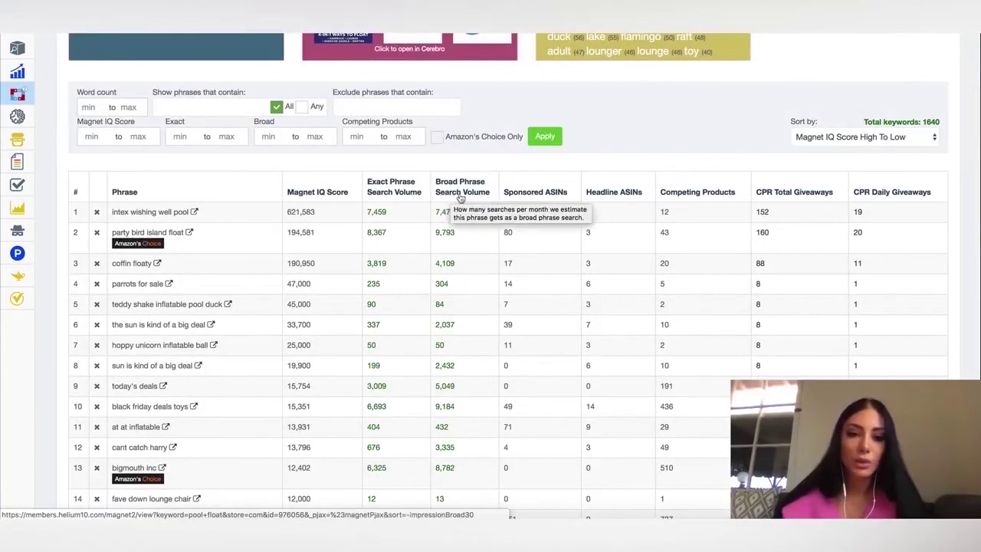
{"action": "scroll", "coordinate": [437, 211], "scroll_direction": "up", "scroll_amount": 1}
{"action": "left_click", "coordinate": [410, 222]}
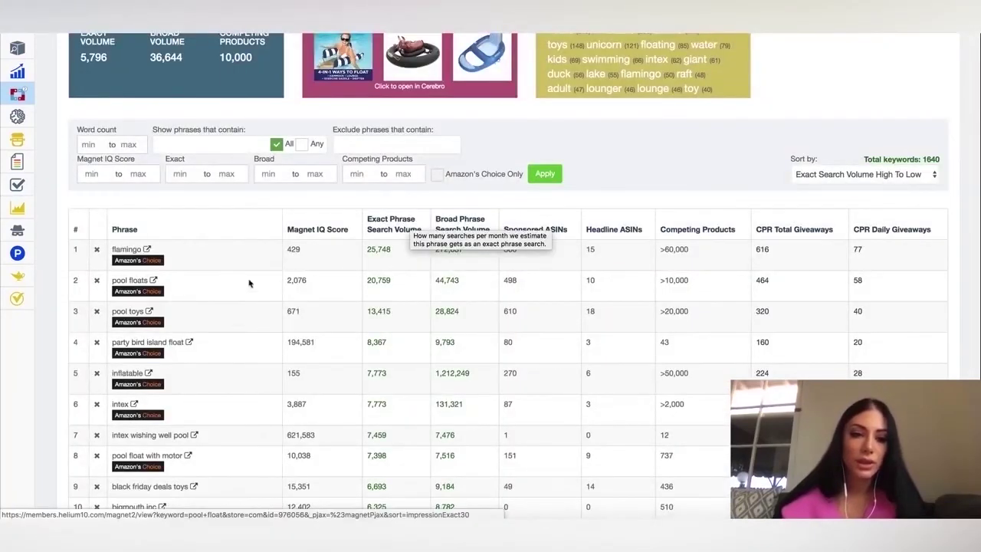
{"action": "scroll", "coordinate": [389, 253], "scroll_direction": "down", "scroll_amount": 1}
{"action": "scroll", "coordinate": [389, 256], "scroll_direction": "down", "scroll_amount": 2}
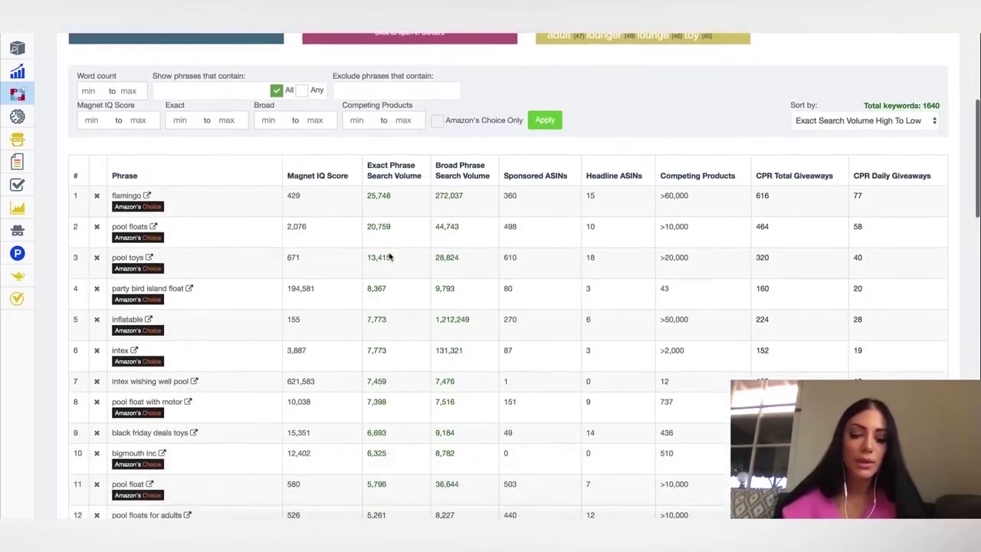
{"action": "scroll", "coordinate": [389, 256], "scroll_direction": "up", "scroll_amount": 2}
{"action": "scroll", "coordinate": [389, 256], "scroll_direction": "up", "scroll_amount": 2}
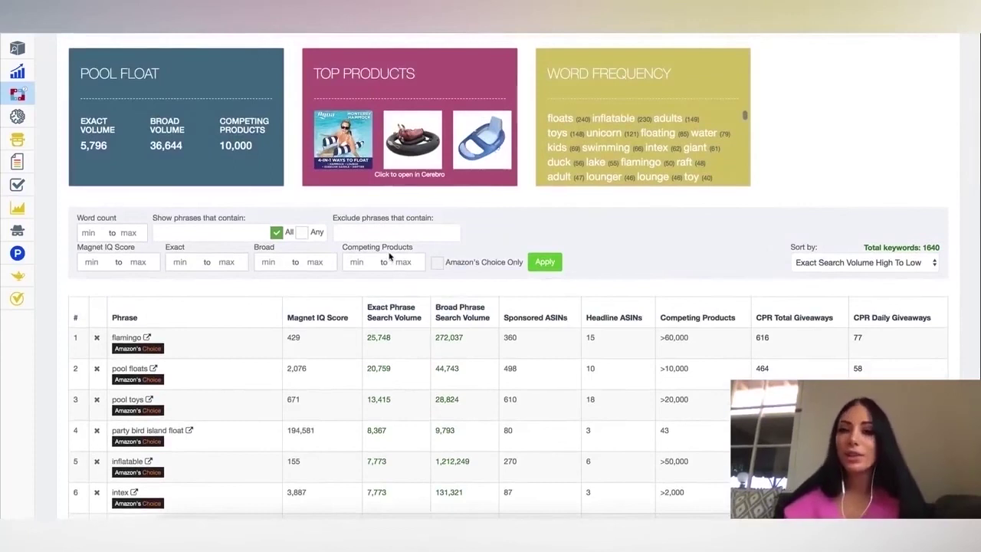
- Go to the Helium 10 Tools overview page and look over the descriptions of the available tools
{"action": "mouse_move", "coordinate": [27, 182]}
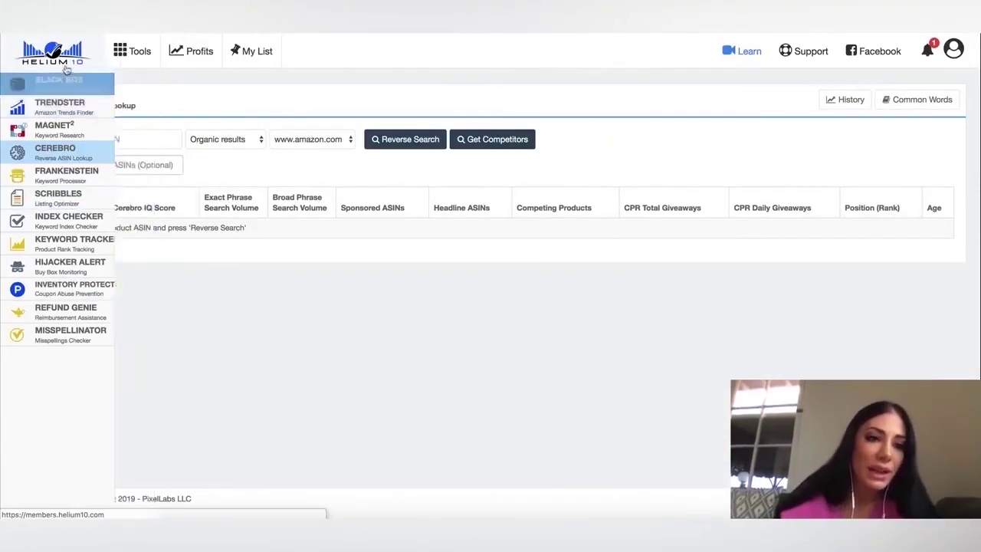
{"action": "left_click", "coordinate": [442, 107]}
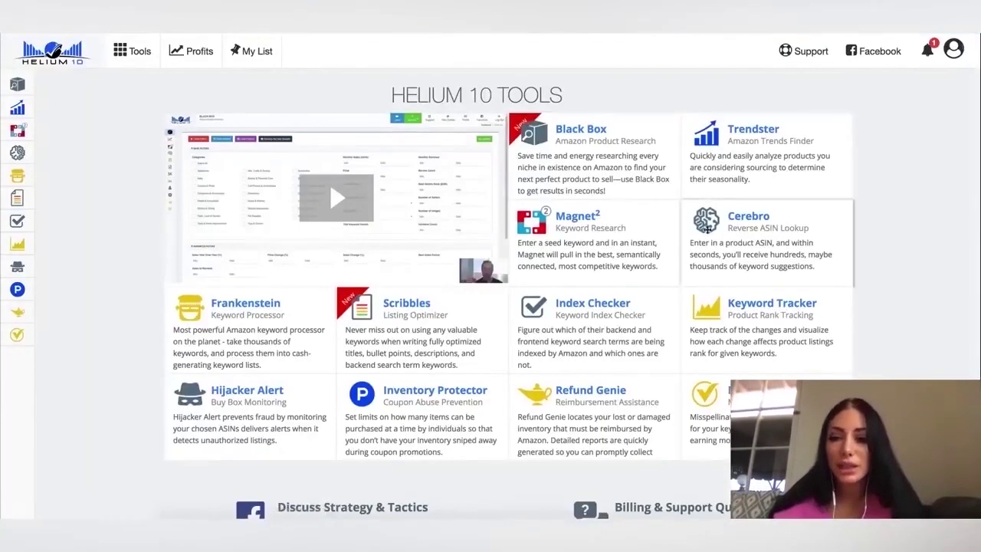
{"action": "scroll", "coordinate": [697, 222], "scroll_direction": "down", "scroll_amount": 2}
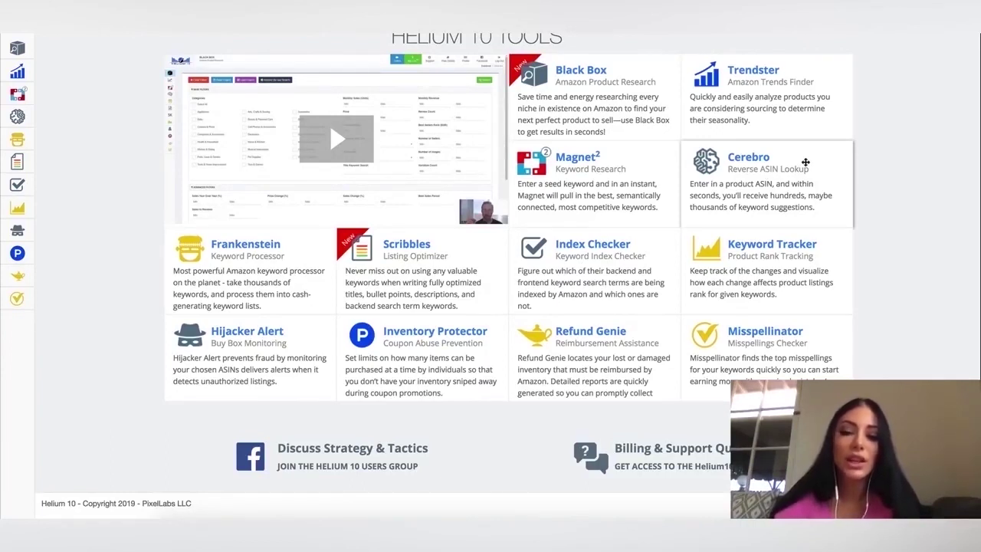
{"action": "scroll", "coordinate": [472, 322], "scroll_direction": "up", "scroll_amount": 2}
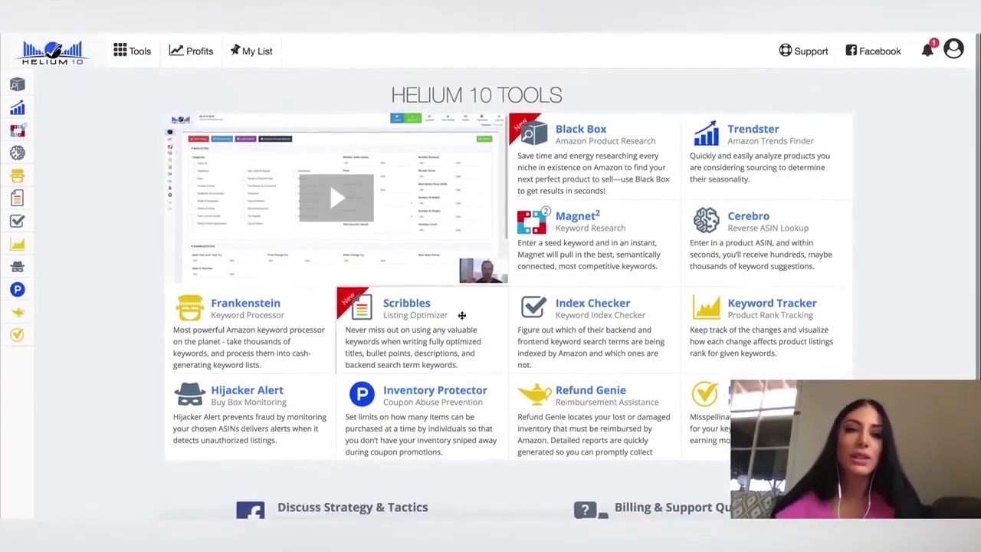